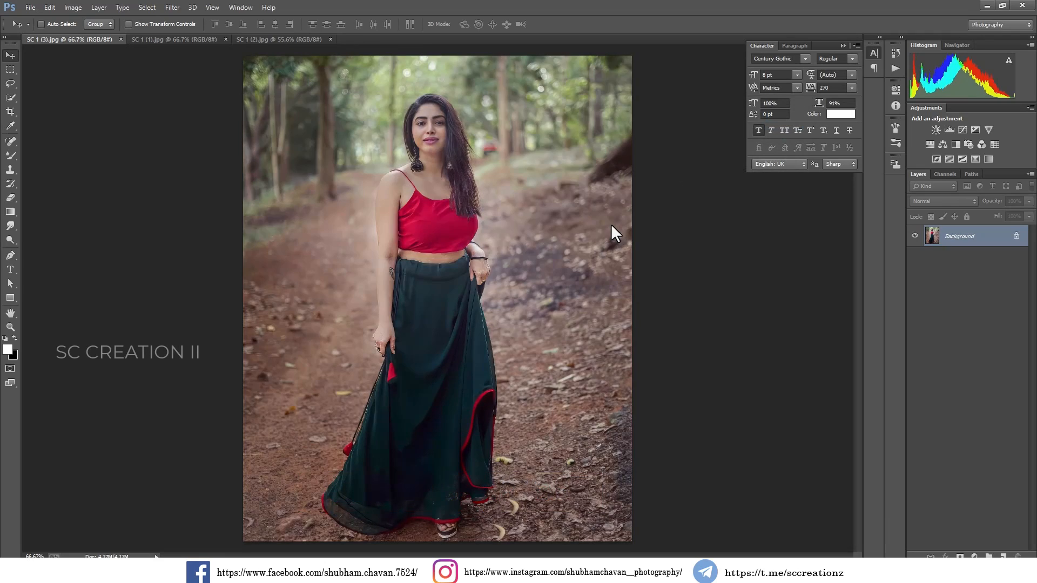
Unlock the background layer and duplicate it as a new layer named "color"
click(1015, 236)
right_click(955, 238)
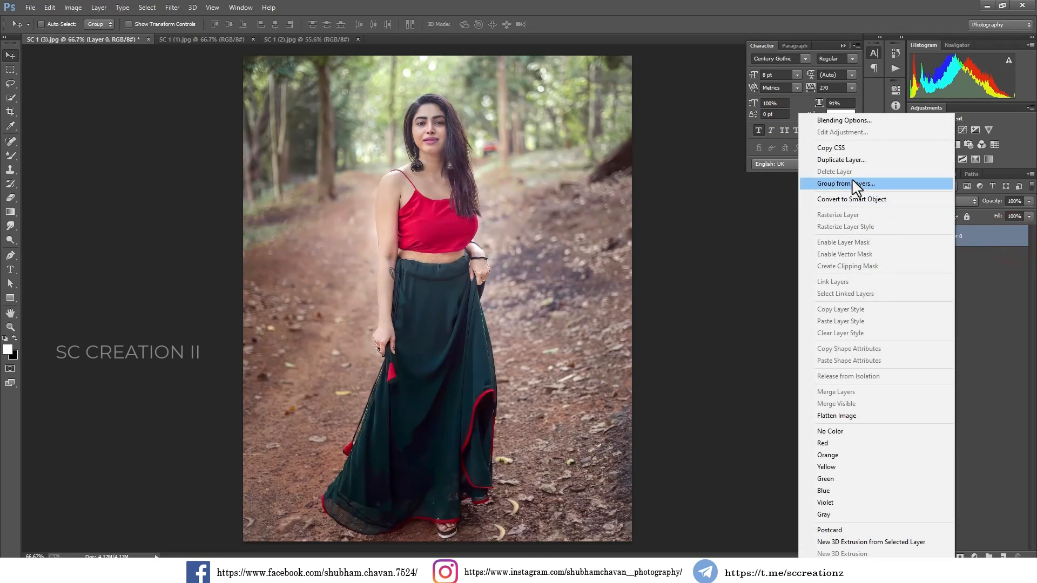
click(842, 160)
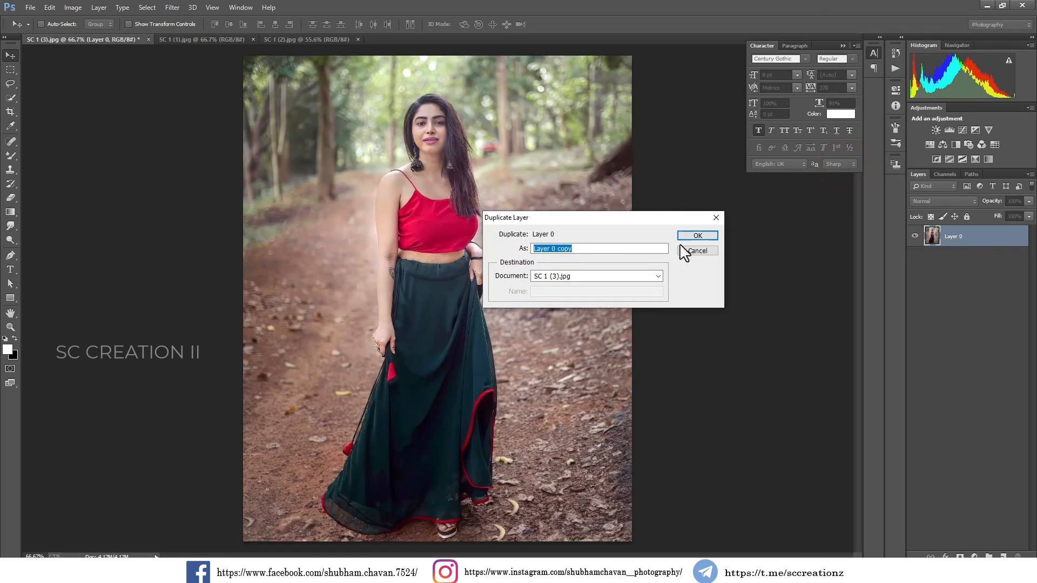
text(color)
key(Return)
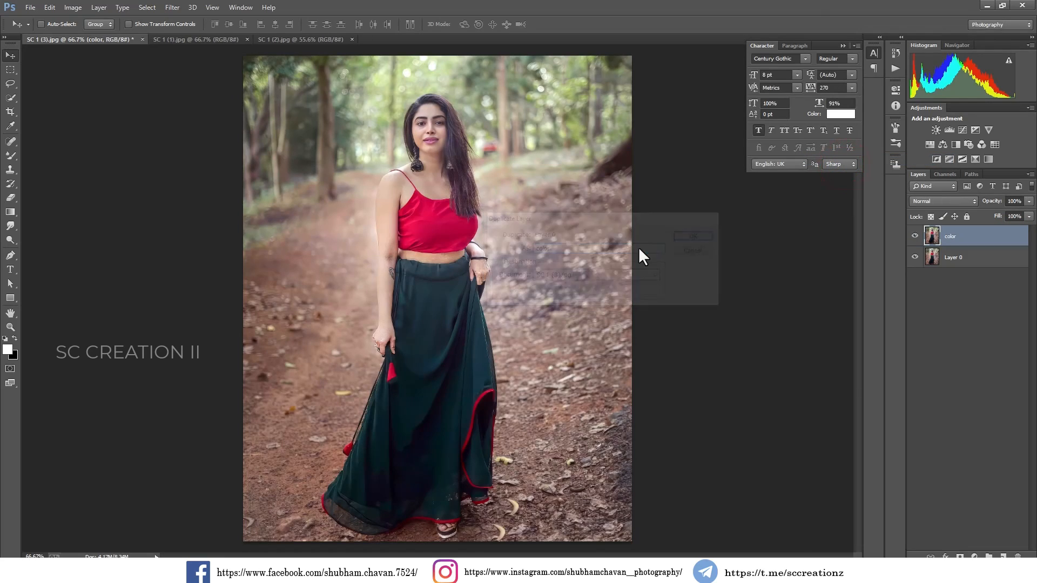
Open the Camera Raw Filter on the color layer; set Exposure -0.15, Highlights -26, Shadows +60, Whites -7 and Blacks +18
click(173, 7)
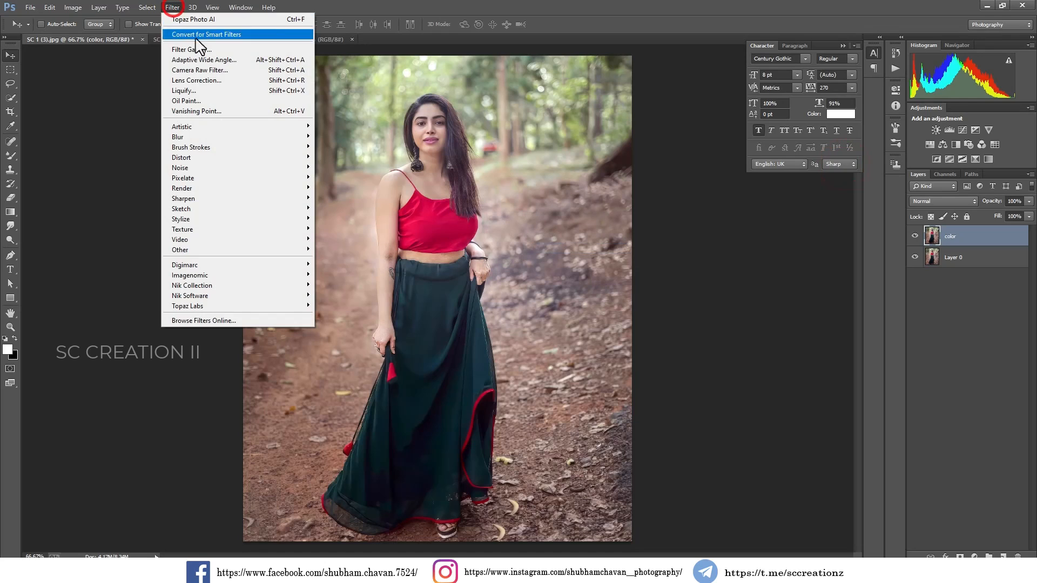
click(231, 71)
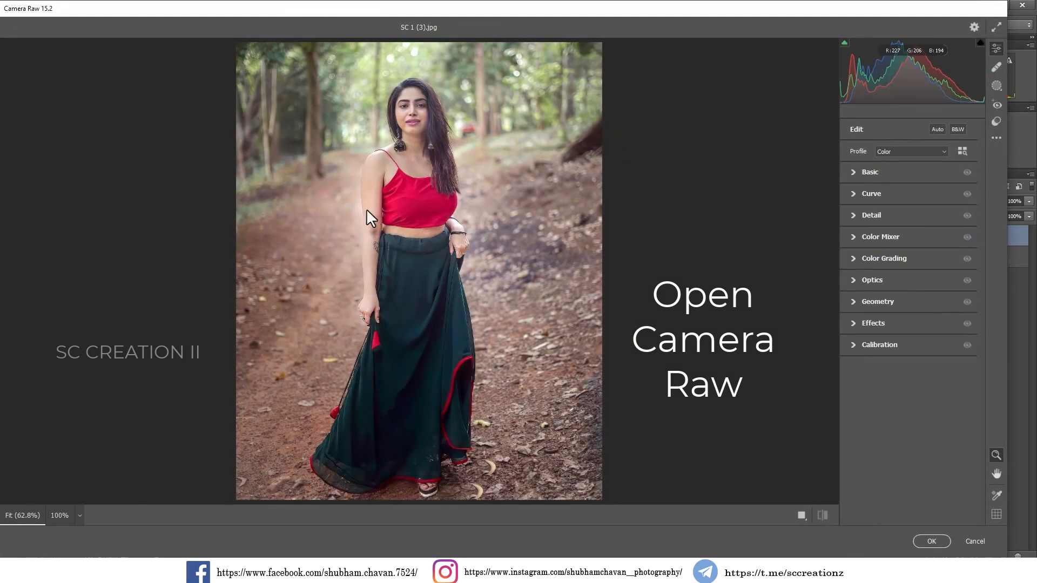
click(859, 173)
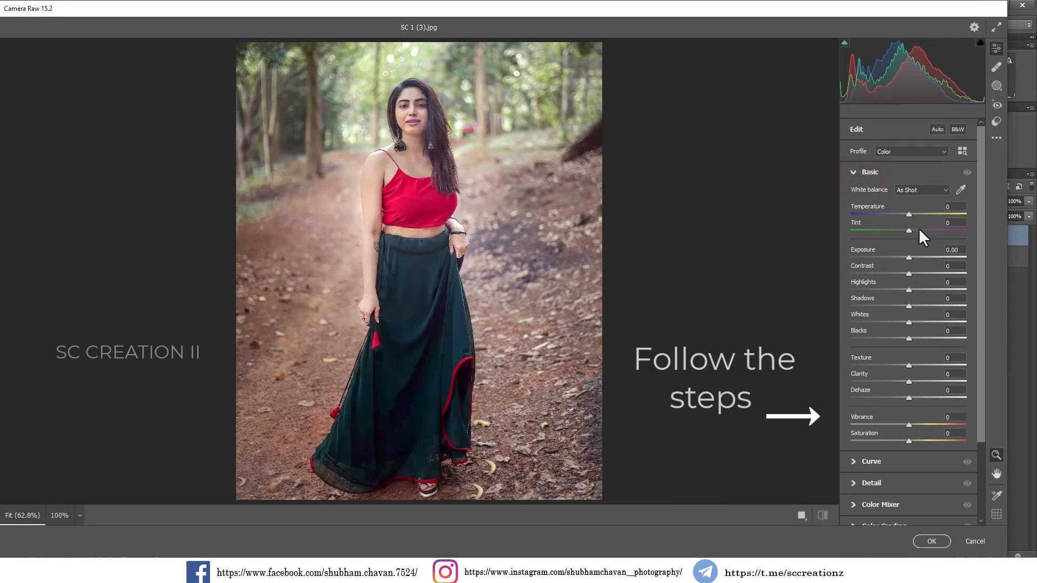
drag(909, 259, 906, 258)
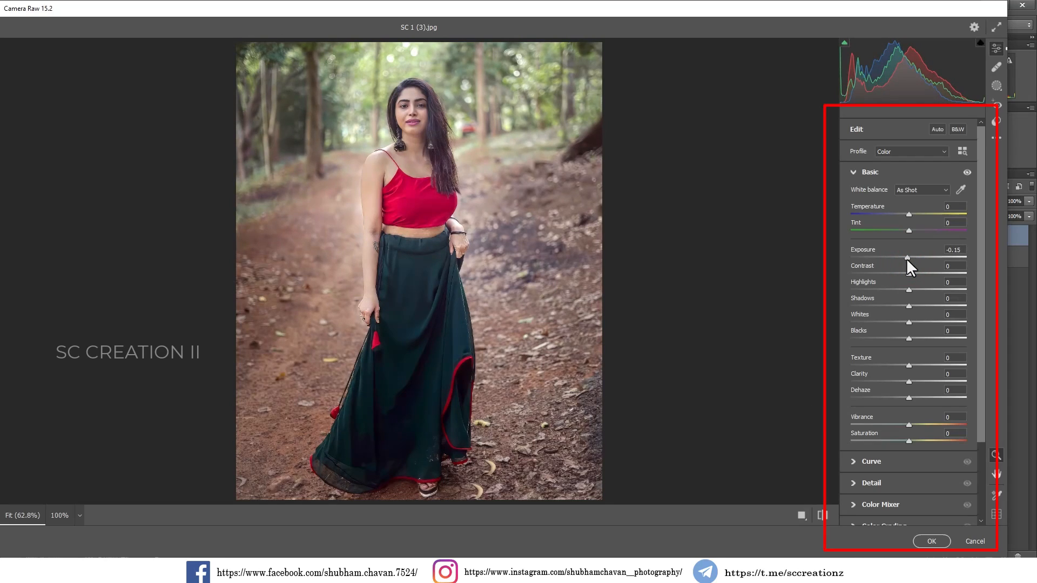
drag(894, 290, 909, 321)
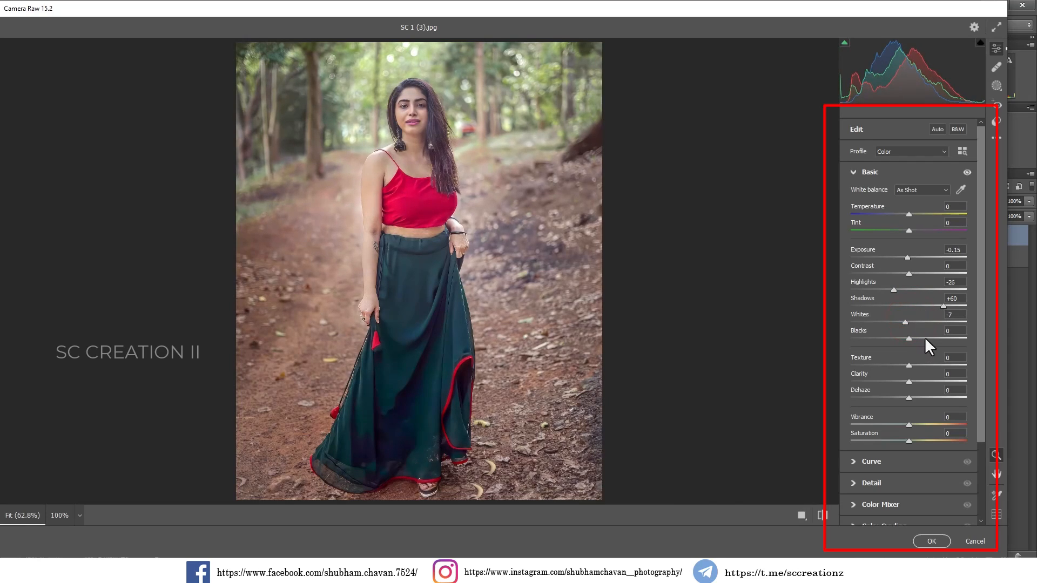
drag(910, 338, 917, 339)
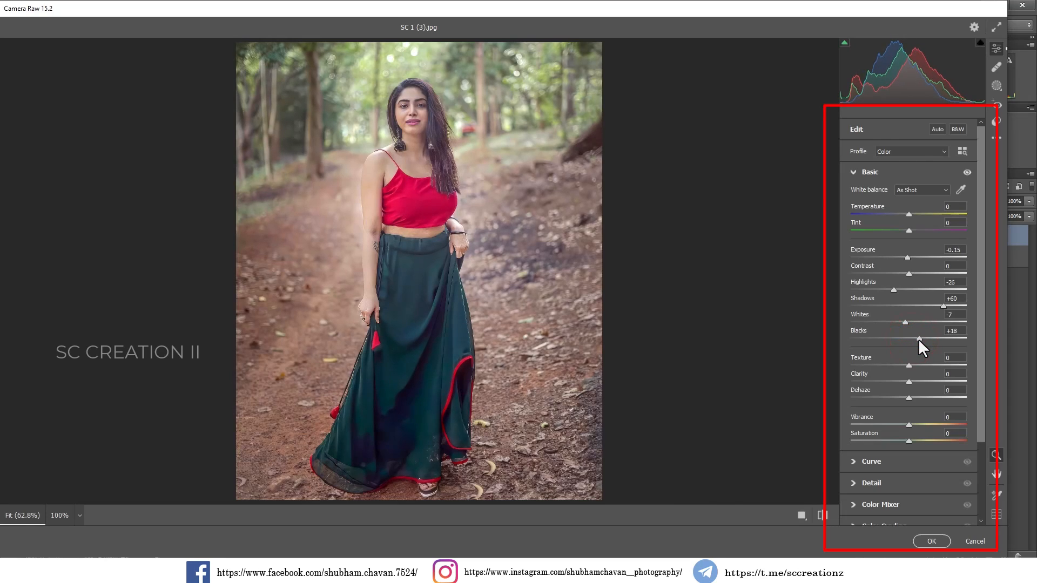
Set Clarity to -12, Dehaze to +15, Temperature to -2 and Saturation to -17 in the Basic adjustments
drag(906, 383, 920, 397)
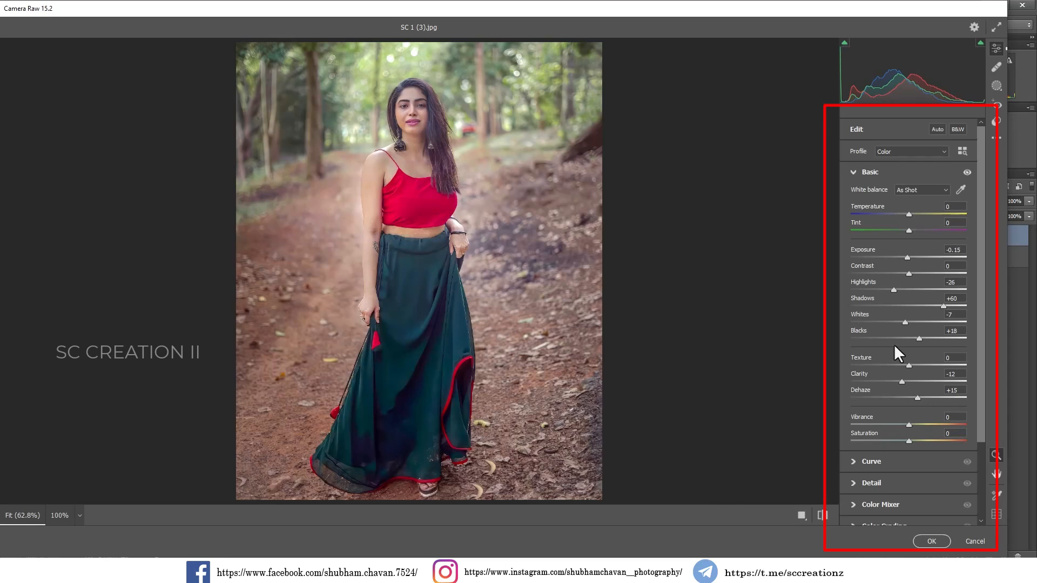
drag(903, 215, 905, 222)
drag(905, 442, 896, 441)
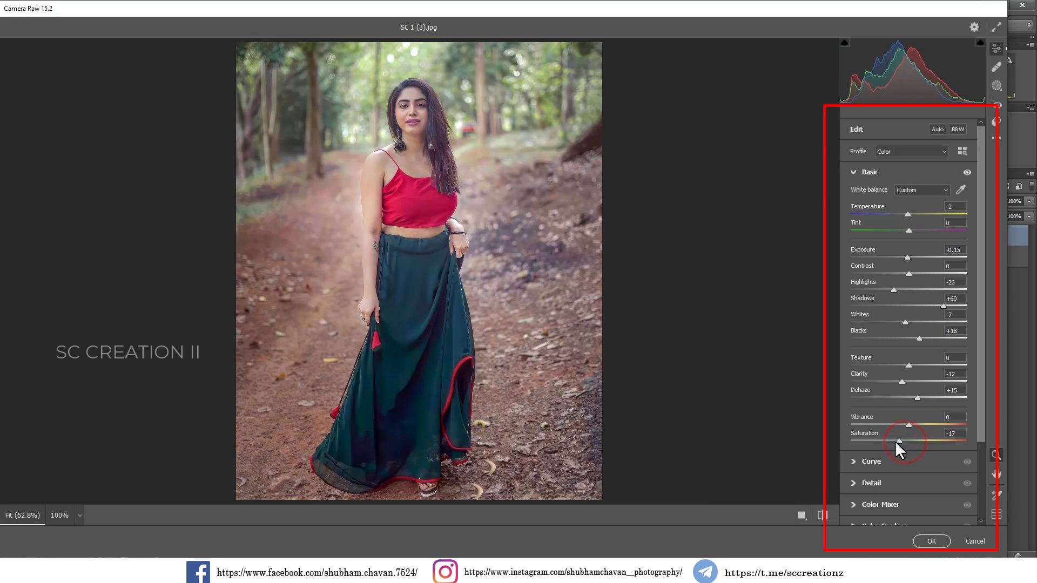
click(870, 173)
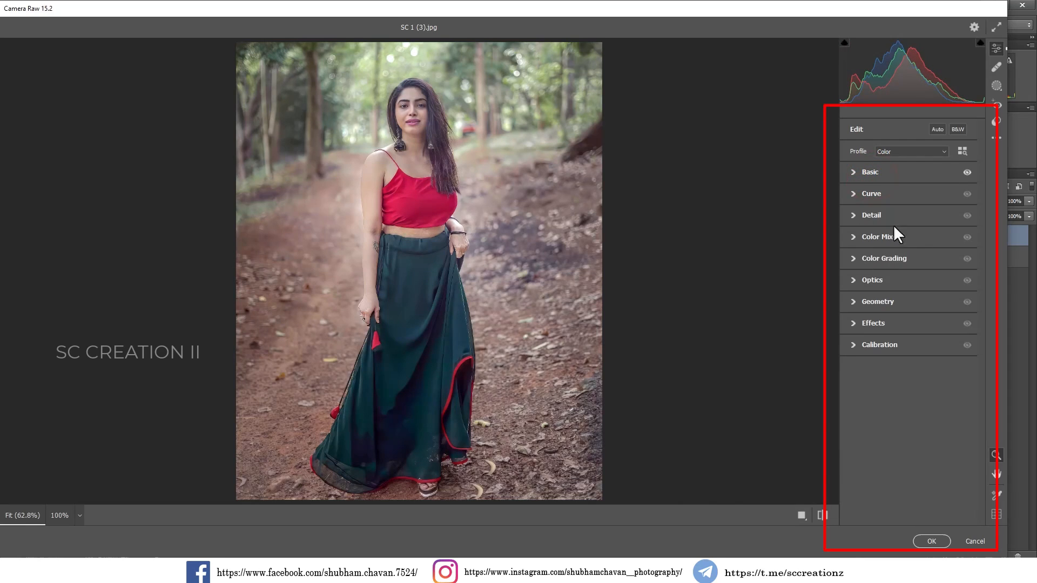
Raise the parametric curve's Darks to +25 and Shadows to +14
click(863, 192)
click(874, 211)
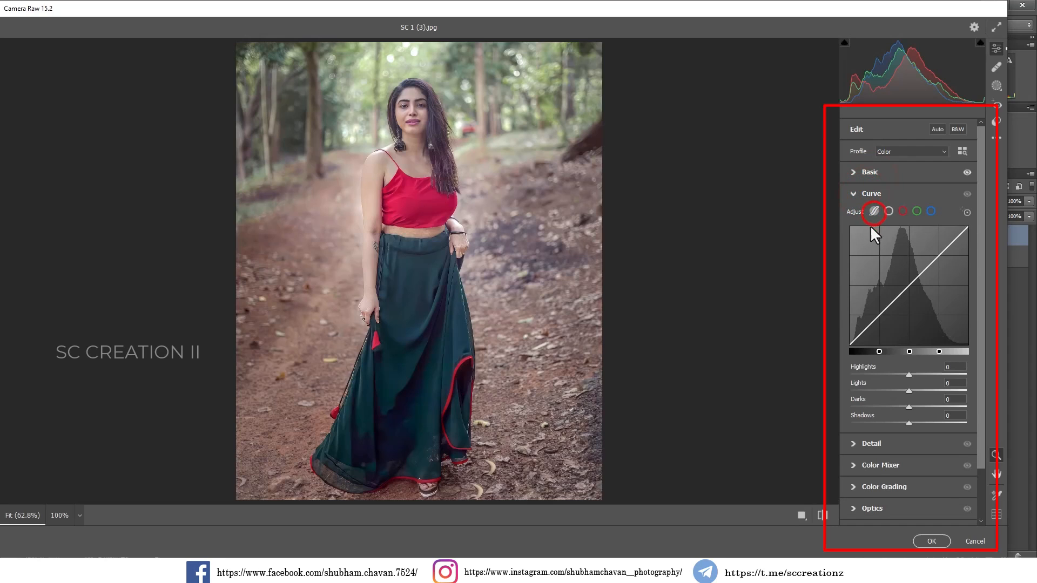
mouse_move(907, 407)
mouse_down()
mouse_move(921, 407)
mouse_move(917, 422)
mouse_up()
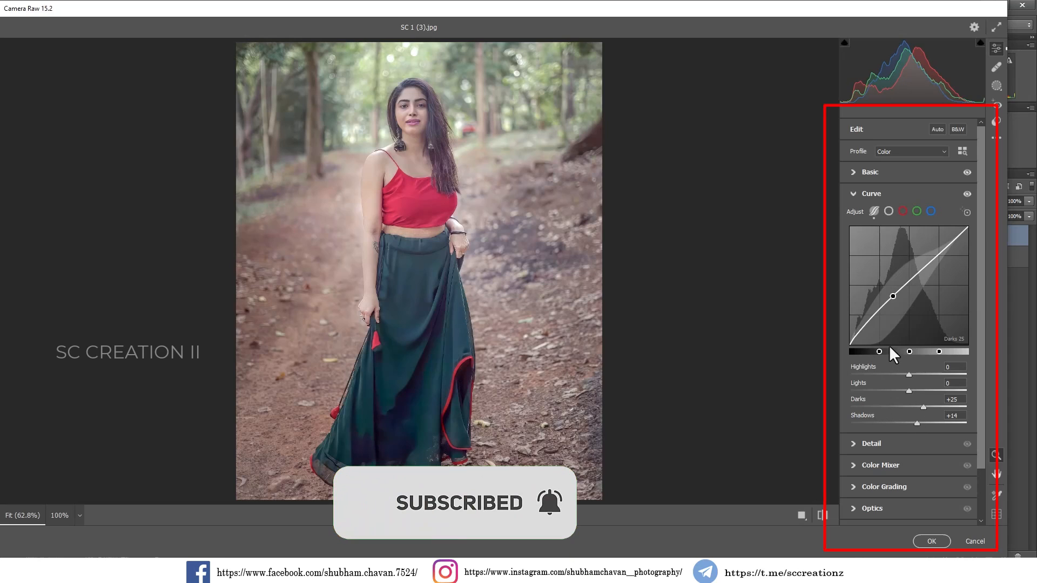
Add two shadow points to the point curve, the upper at input 64, output 61, and a highlight point at input 204, output 192
click(889, 211)
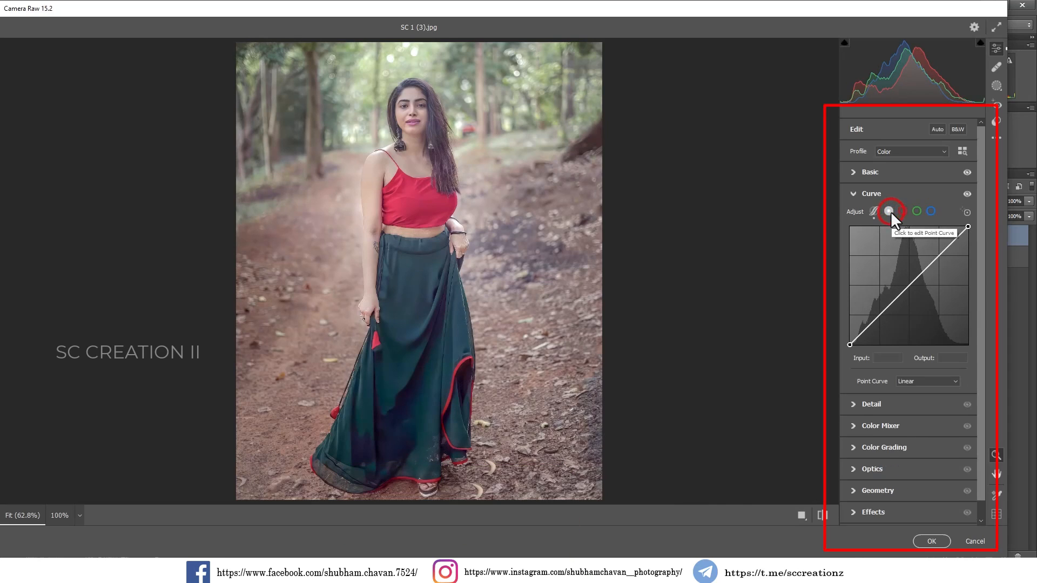
click(870, 325)
click(880, 316)
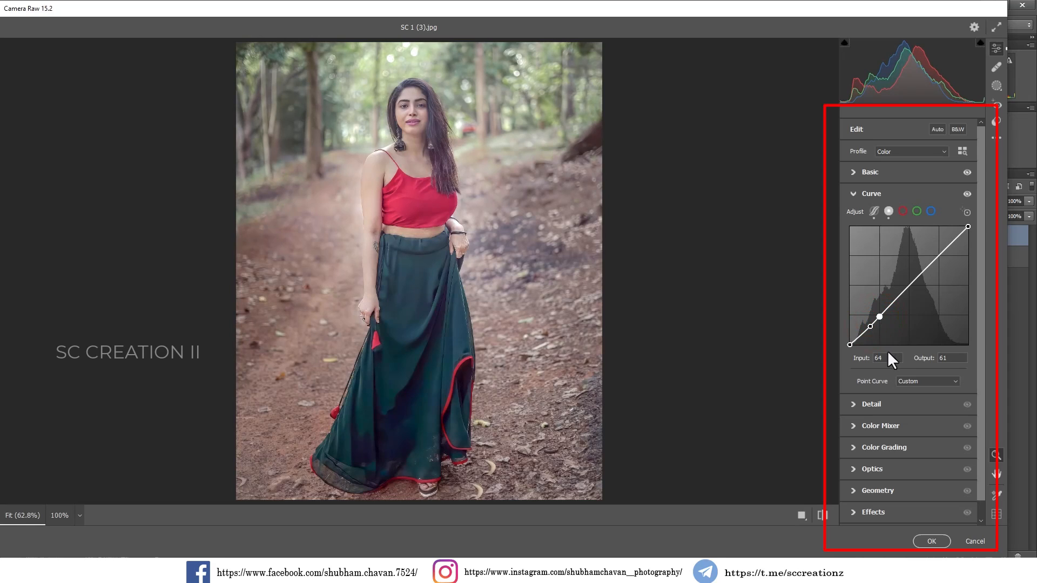
click(944, 255)
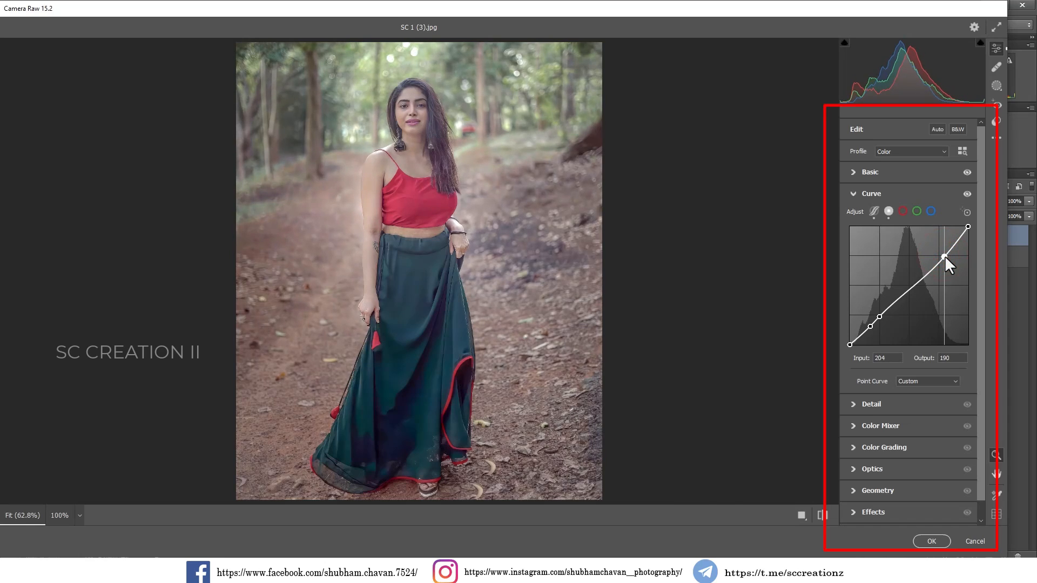
drag(945, 256, 945, 256)
Shape the red channel curve into an S with points at 79/31, 131/109 and 195/213 (input/output)
click(901, 211)
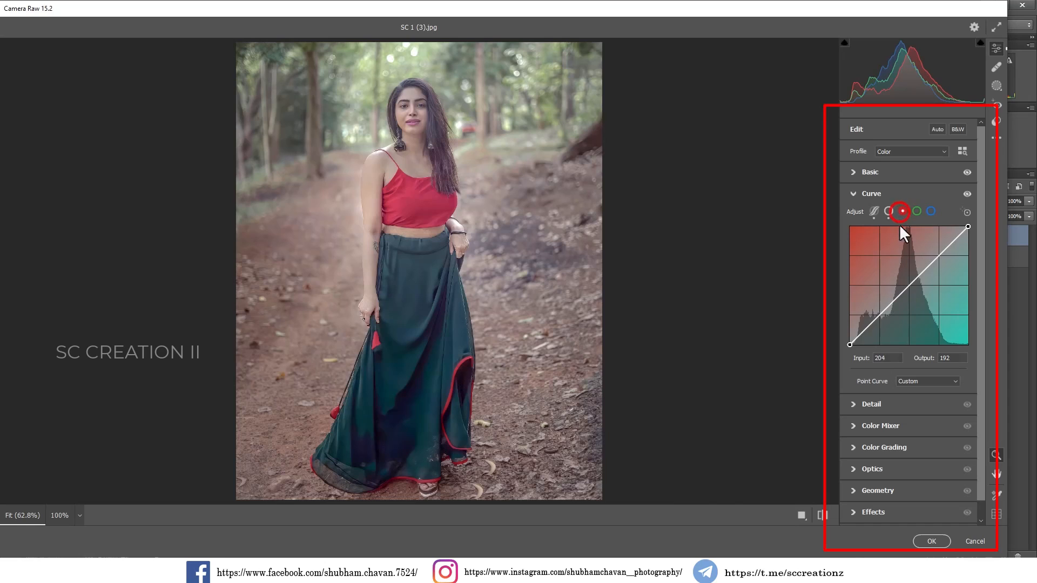
drag(871, 322, 891, 332)
drag(921, 298, 910, 294)
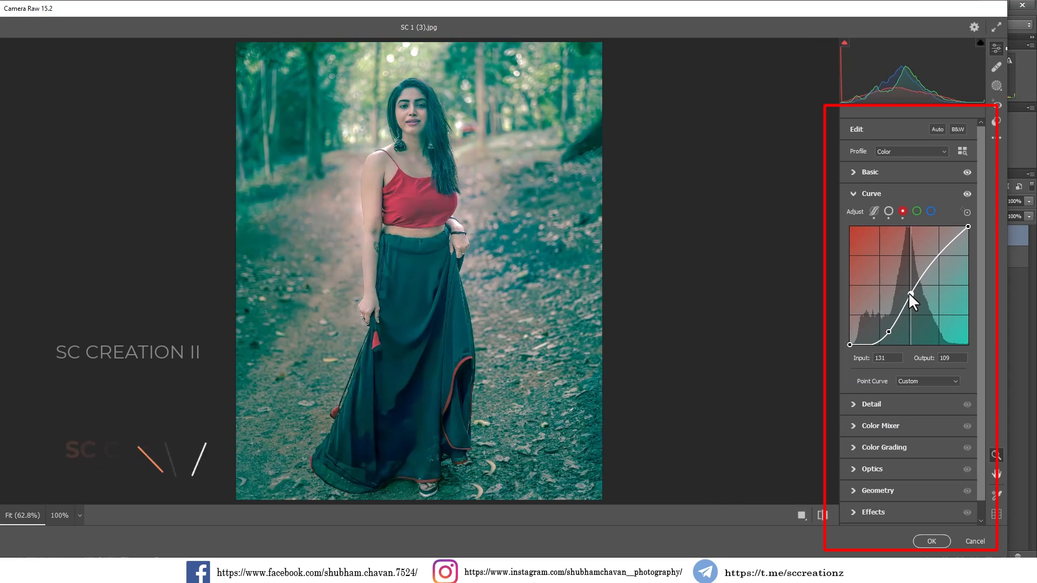
drag(889, 333, 886, 329)
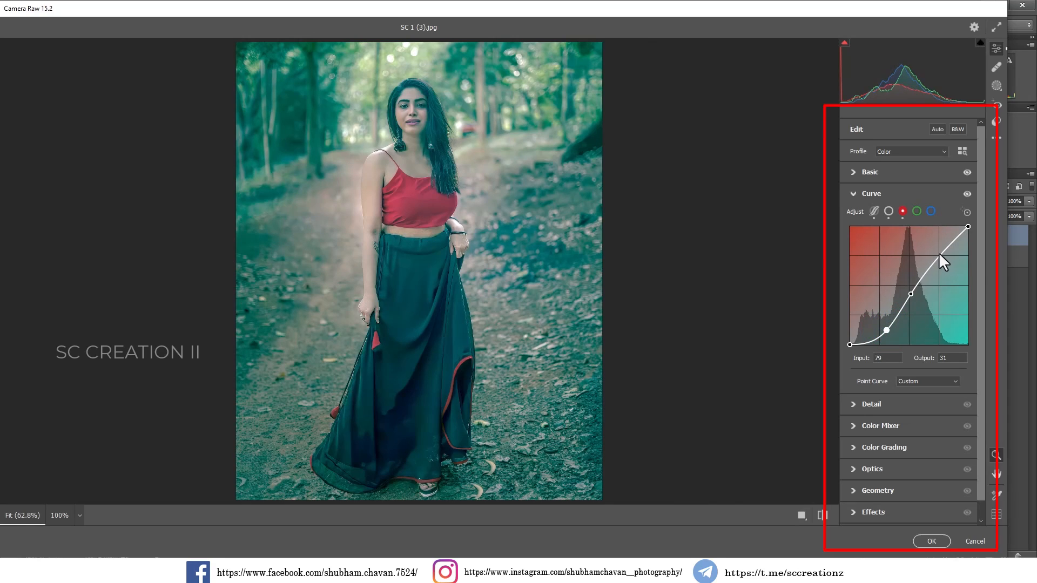
drag(939, 258, 941, 242)
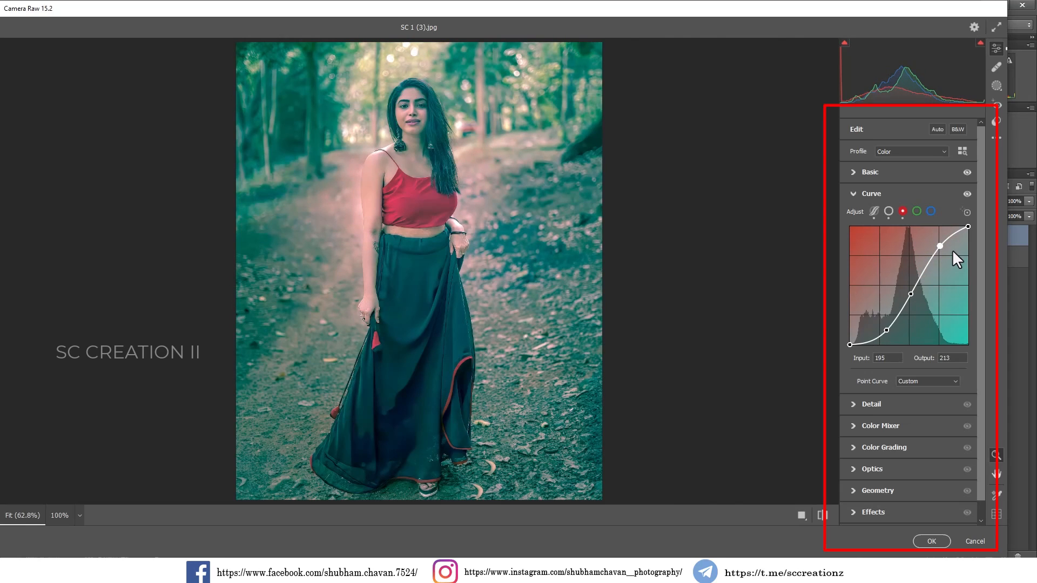
Copy the red channel's curve settings to the green channel and delete the green curve's middle control point
right_click(942, 308)
click(949, 316)
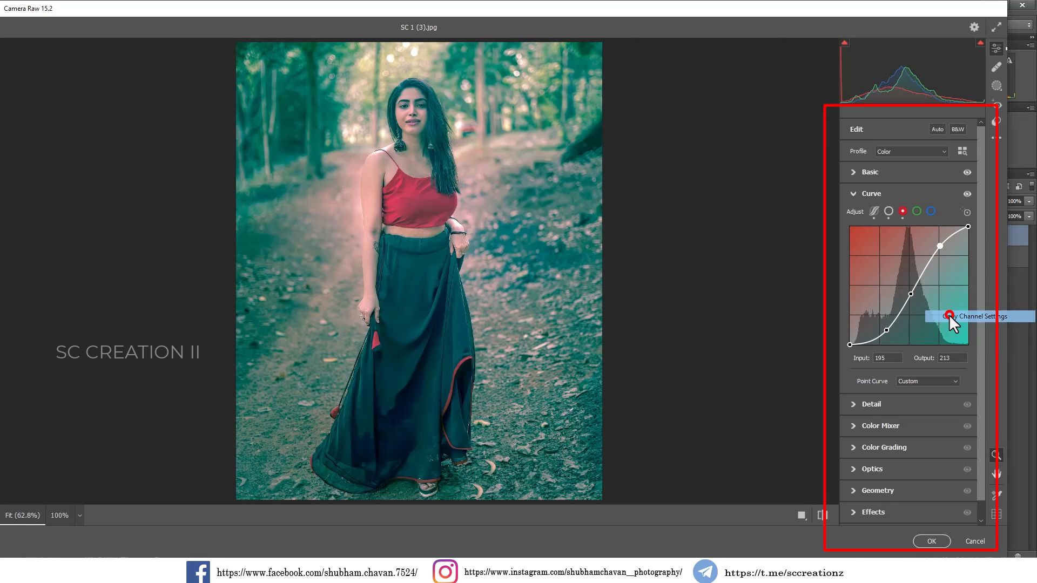
click(916, 211)
right_click(872, 262)
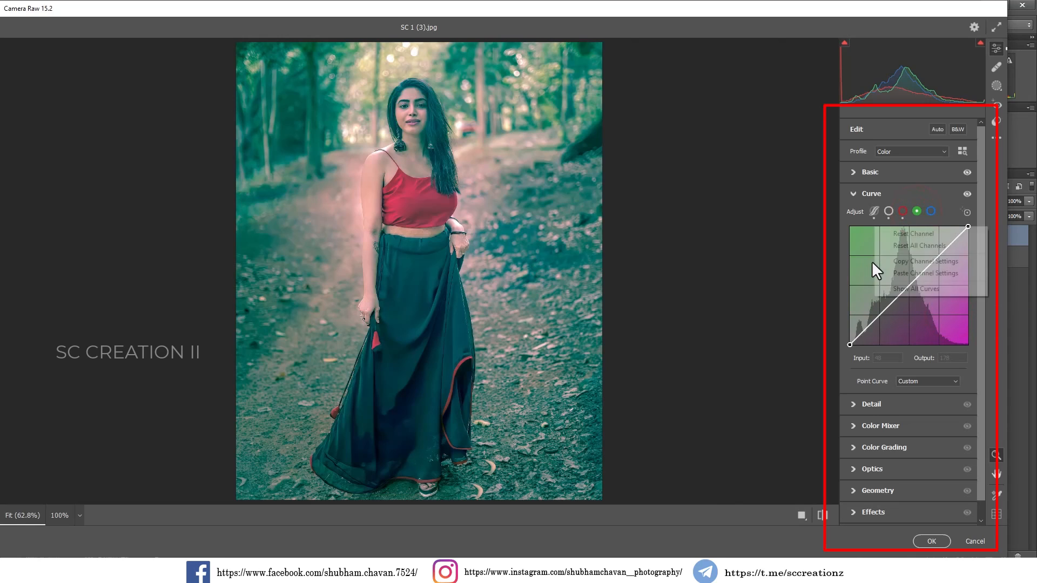
click(902, 282)
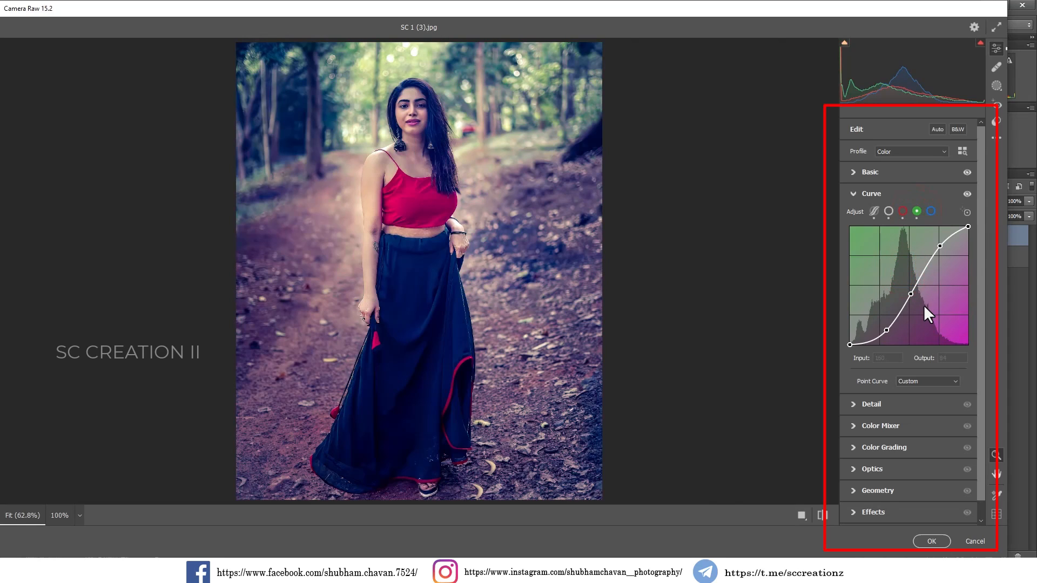
right_click(913, 296)
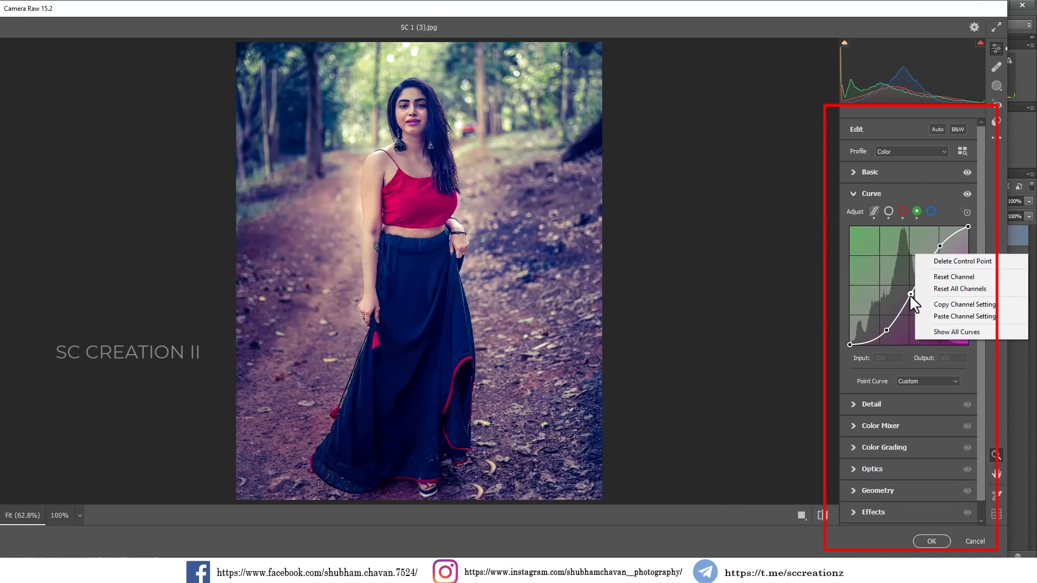
click(945, 261)
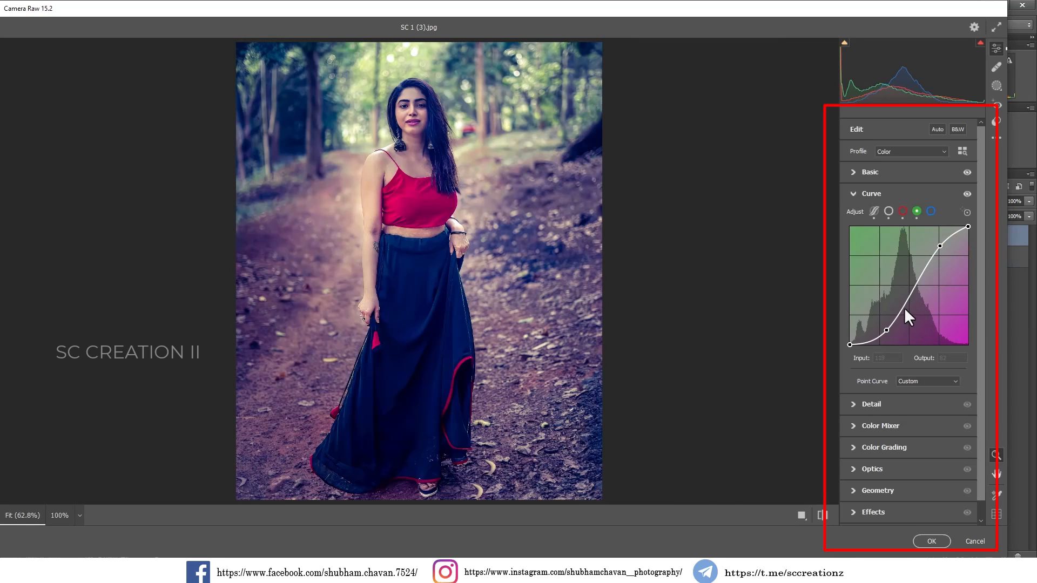
Paste the copied curve into the blue channel and replace its lower control point with one at input 34, output 0
click(930, 212)
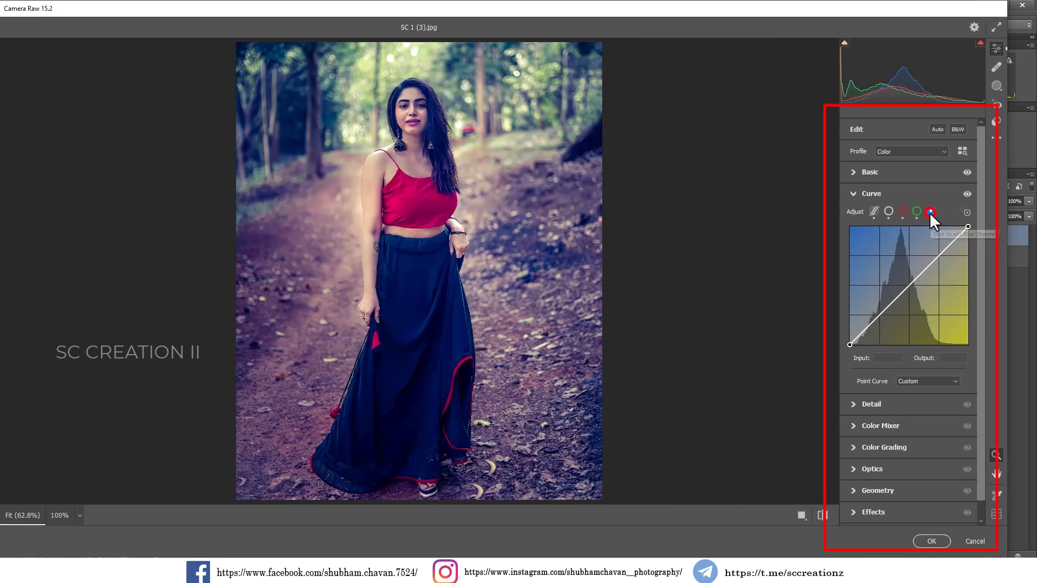
right_click(905, 323)
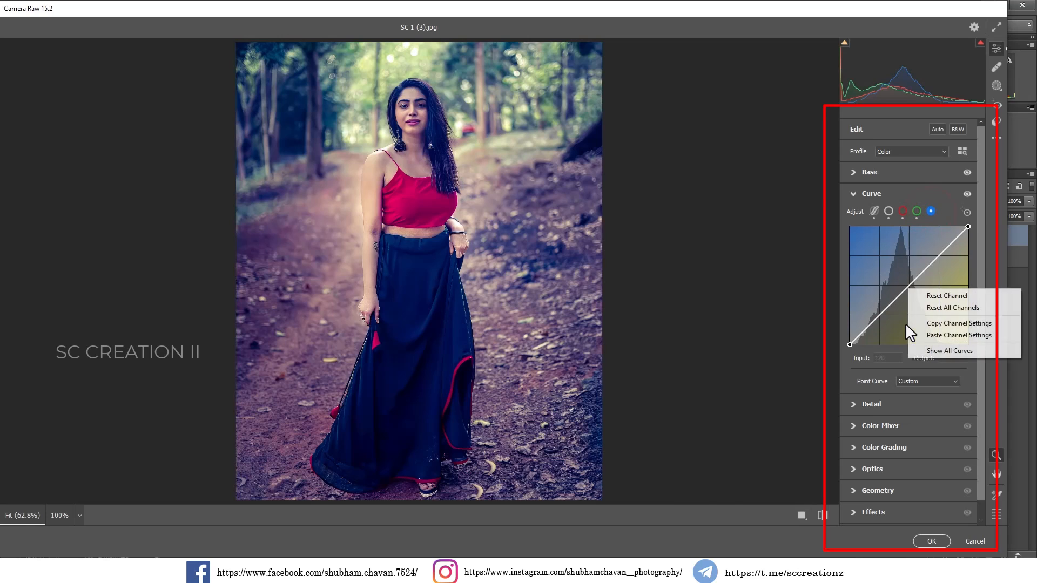
click(941, 333)
drag(887, 332, 870, 358)
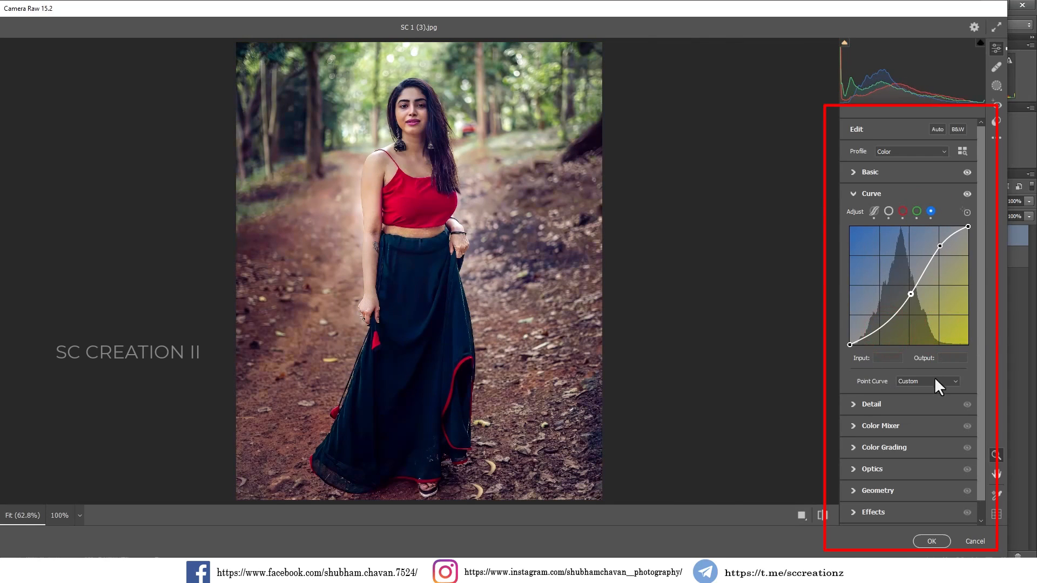
click(872, 335)
drag(868, 337, 871, 345)
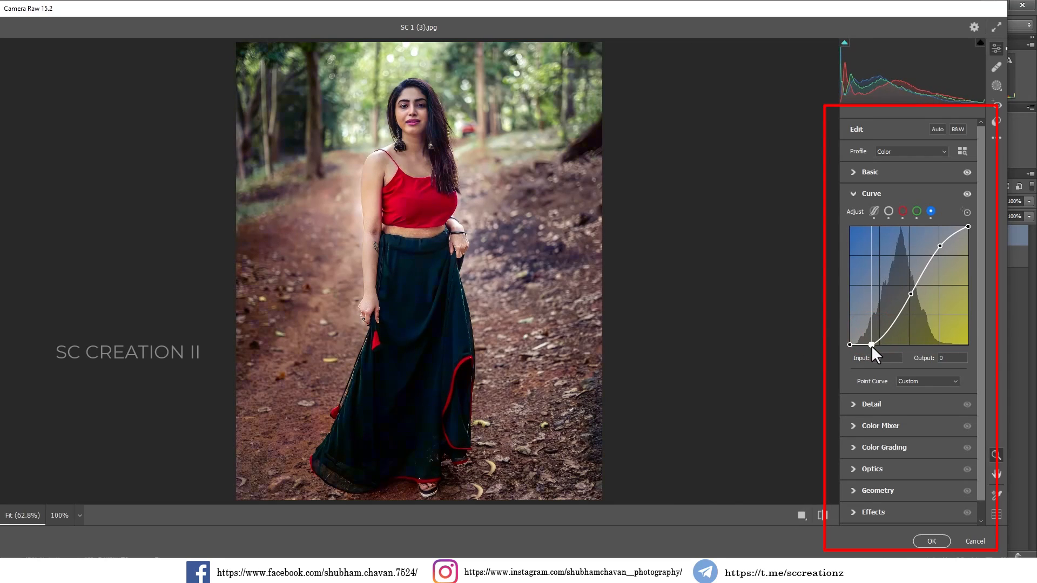
mouse_move(870, 345)
mouse_down()
mouse_move(870, 311)
mouse_move(864, 346)
mouse_up()
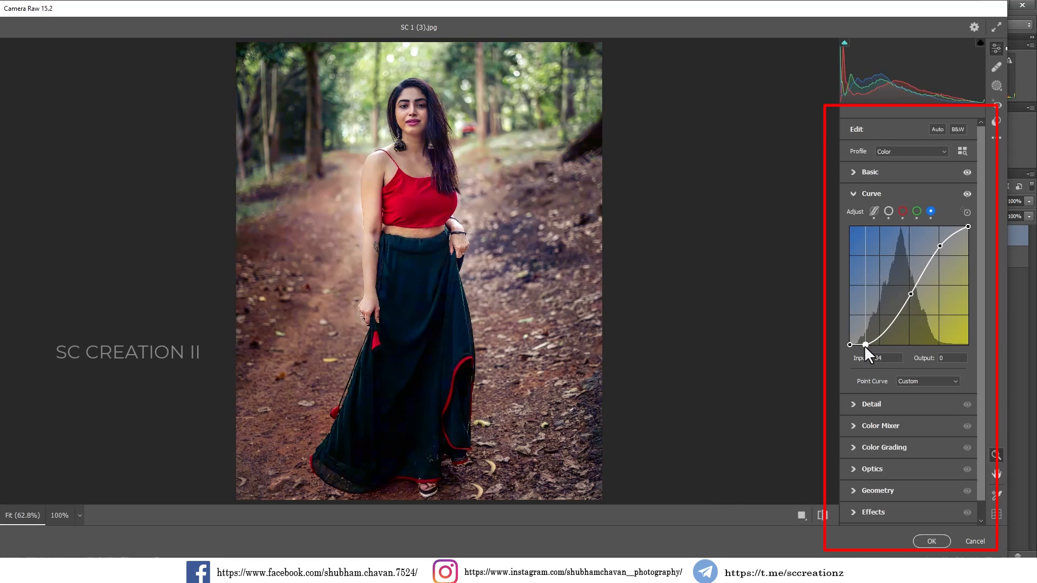
Delete the blue curve's middle control point and move the upper one to input 149, output 145
right_click(911, 294)
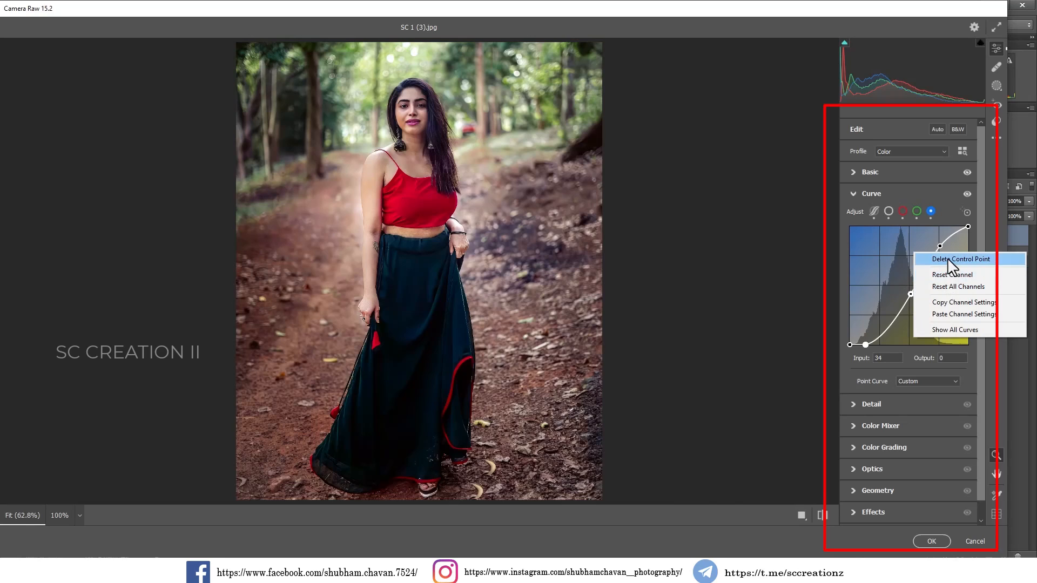
click(949, 258)
drag(938, 247, 915, 281)
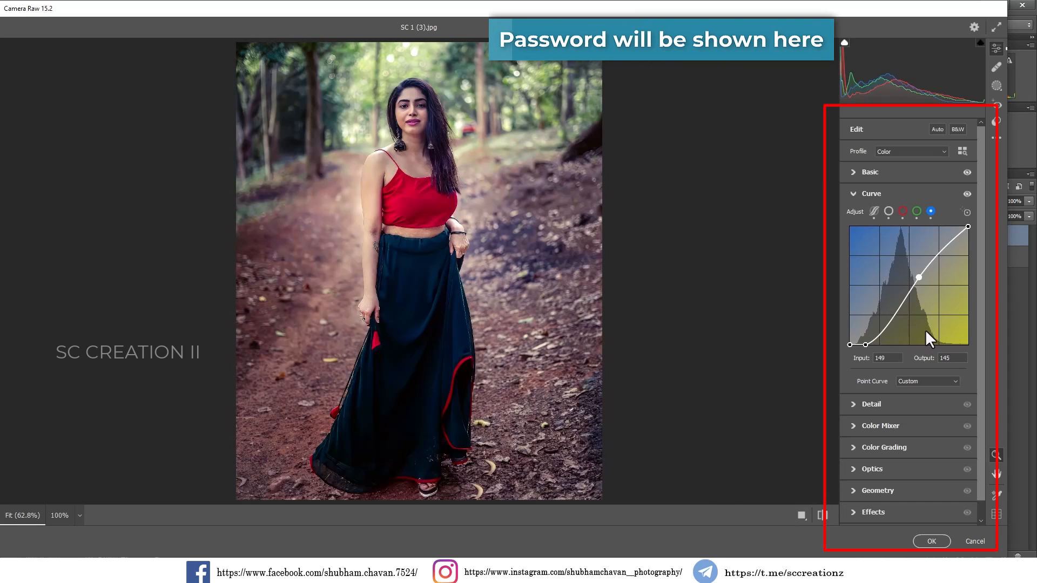
Set Sharpening to 27 in the Detail adjustments
click(868, 195)
click(868, 215)
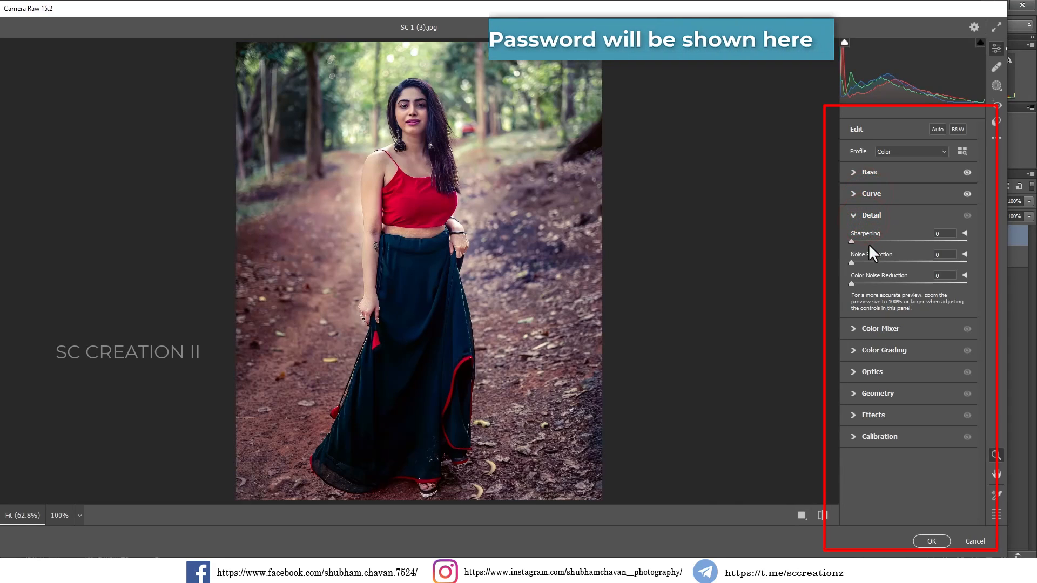
click(872, 242)
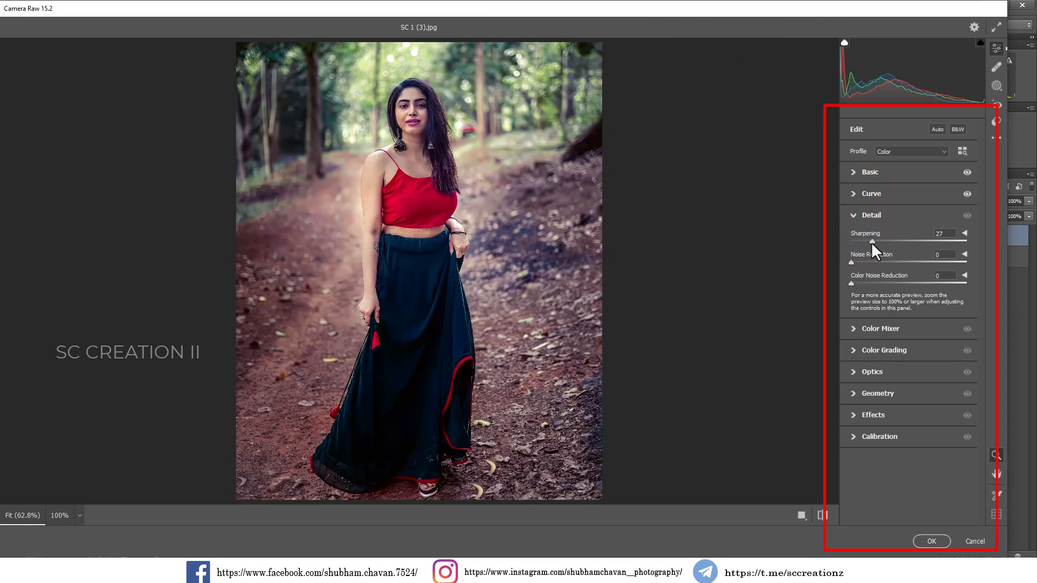
Set Sharpening to 30, Noise Reduction to 8 and Color Noise Reduction to 15 in the Detail adjustments, checking the portrait up close
drag(872, 244, 867, 287)
click(852, 262)
click(424, 121)
click(448, 151)
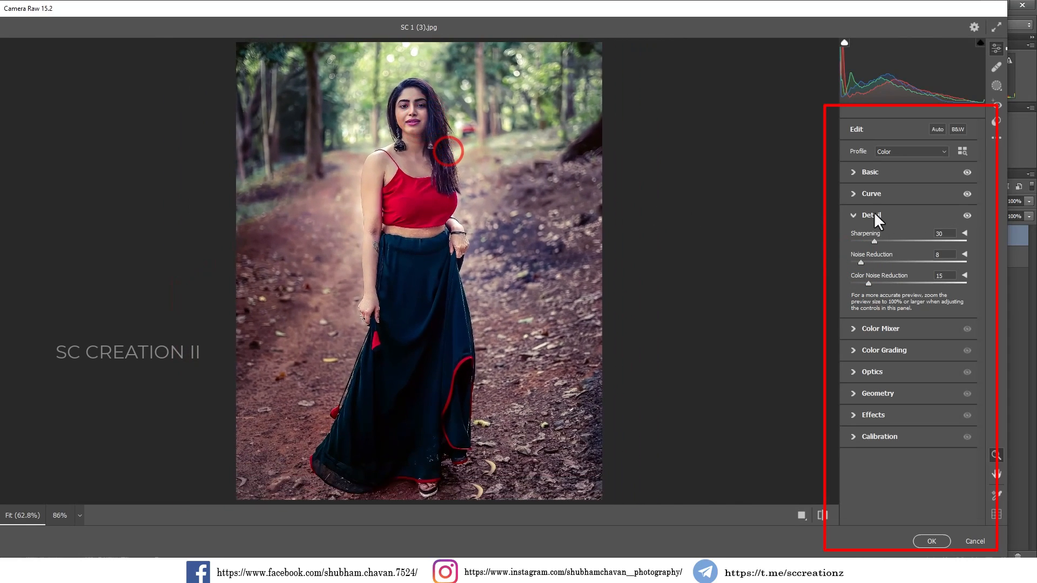
click(864, 213)
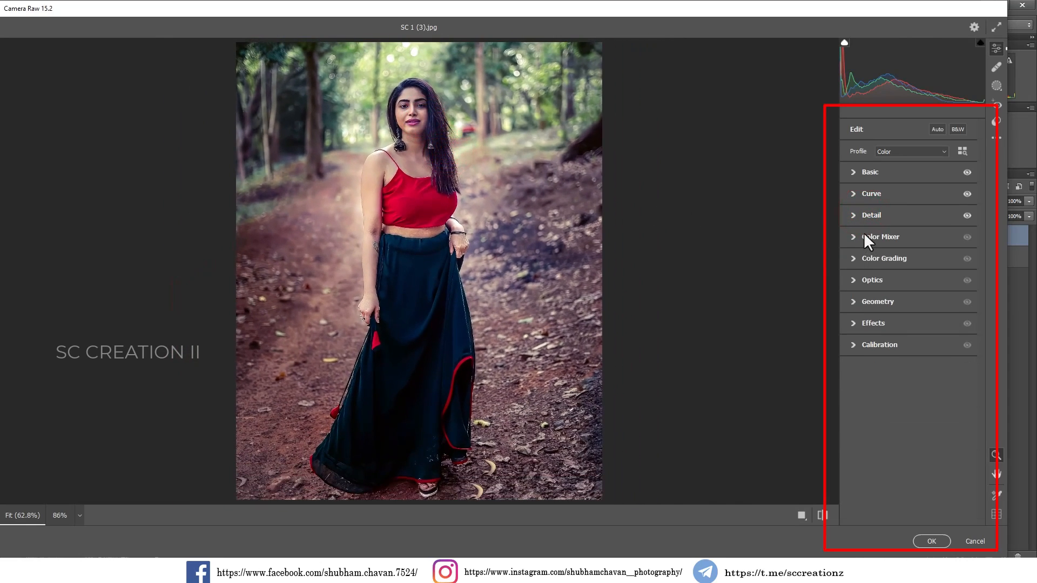
click(863, 214)
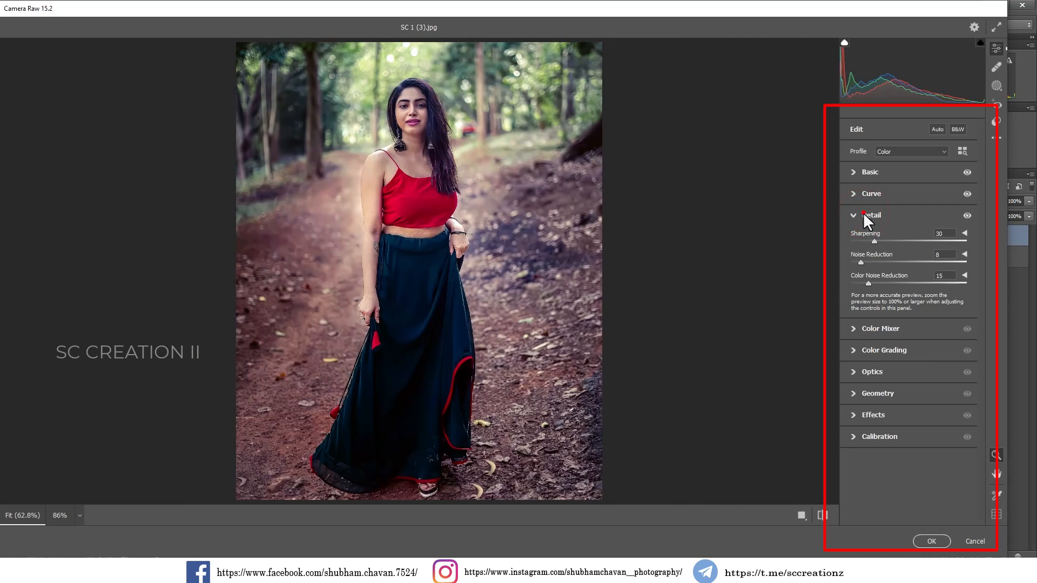
click(864, 213)
Set the Color Mixer hue values to Reds -15, Oranges -11, Yellows +41 and Greens +33
click(863, 239)
click(854, 270)
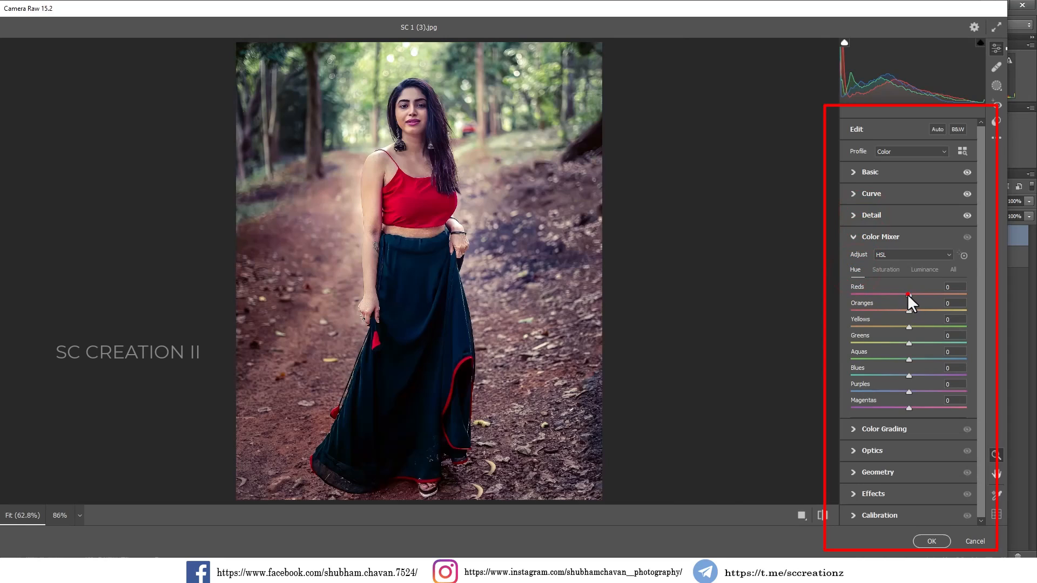
drag(907, 295, 900, 296)
drag(912, 328, 934, 329)
click(917, 343)
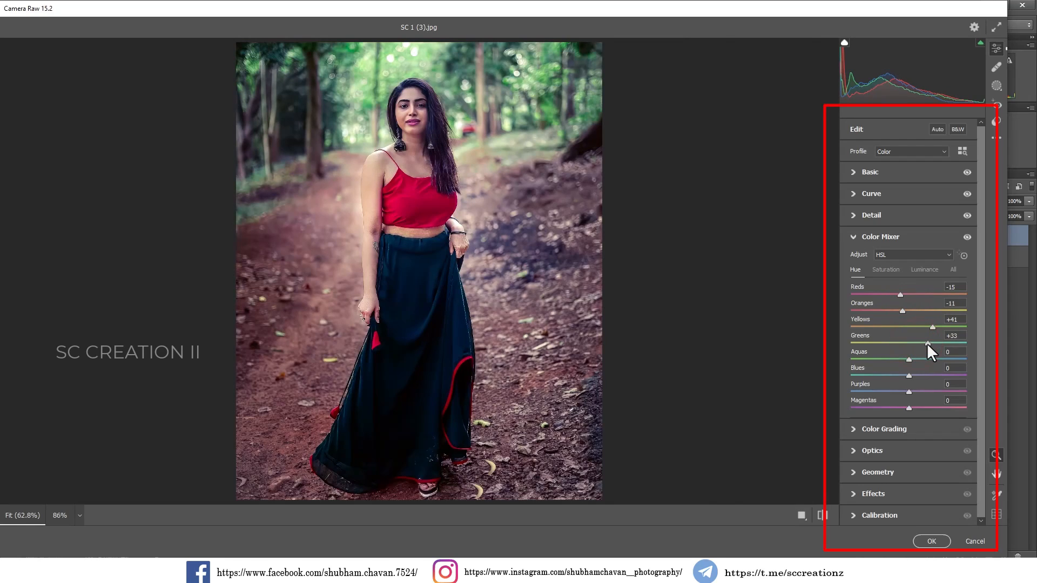
Raise the Aquas hue and slightly lower the Blues and Magentas hues in the Color Mixer
drag(927, 360, 938, 359)
drag(907, 377, 901, 376)
drag(909, 409, 906, 409)
Set the Color Mixer saturation values to Reds -3, Oranges -18, Yellows -50 and Greens -15
click(885, 270)
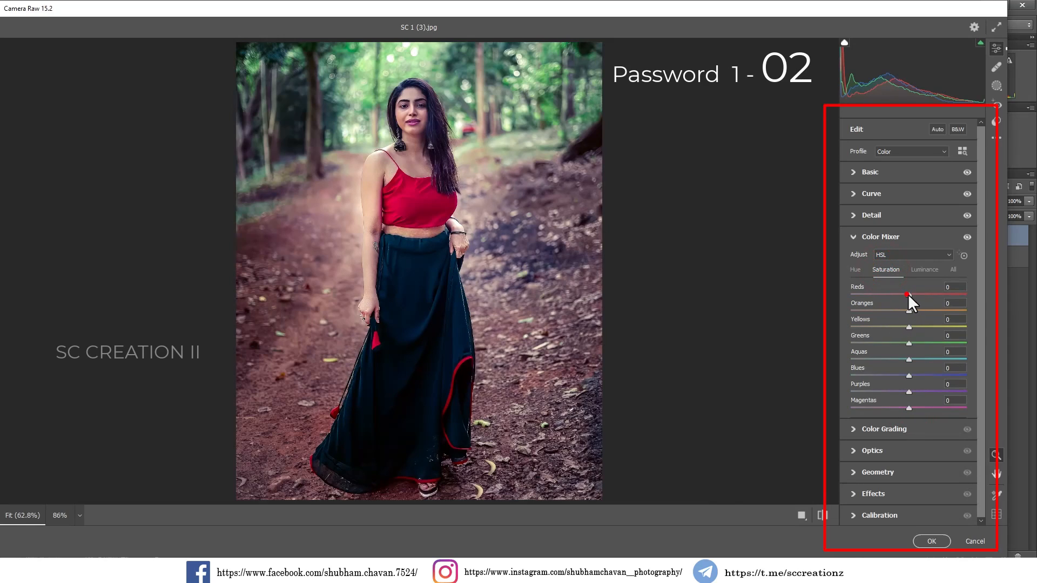
drag(907, 294, 890, 311)
mouse_move(909, 327)
mouse_down()
mouse_move(880, 328)
mouse_move(898, 344)
mouse_up()
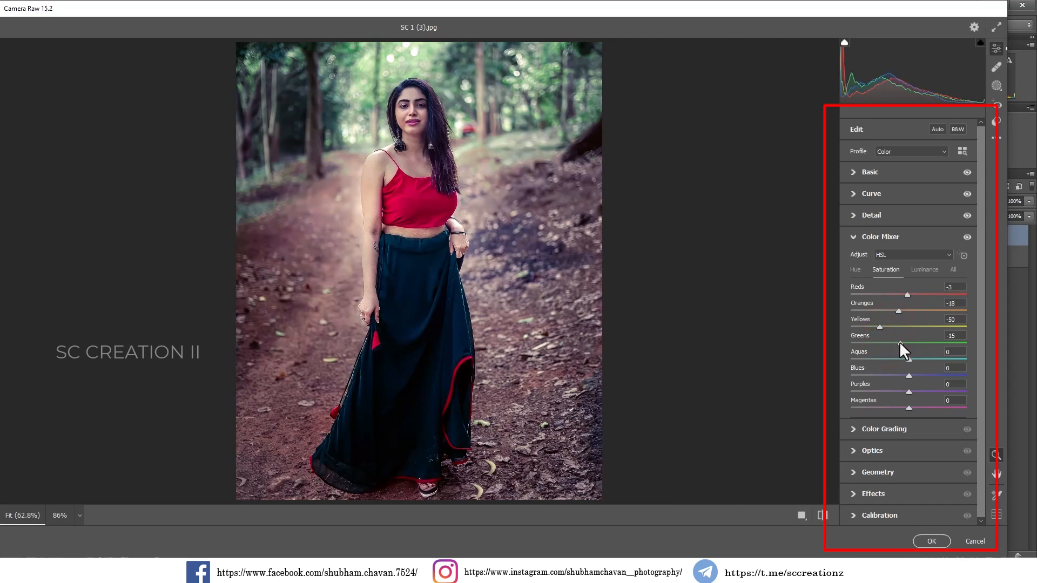
Set the Color Mixer saturation values to Aquas -39, Blues -43, Purples -38 and Magentas -31
click(887, 358)
click(884, 376)
click(886, 391)
click(890, 408)
click(887, 392)
Set the Color Mixer luminance values to Reds +9, Oranges +28, Yellows +8 and Greens -30
click(924, 270)
click(914, 295)
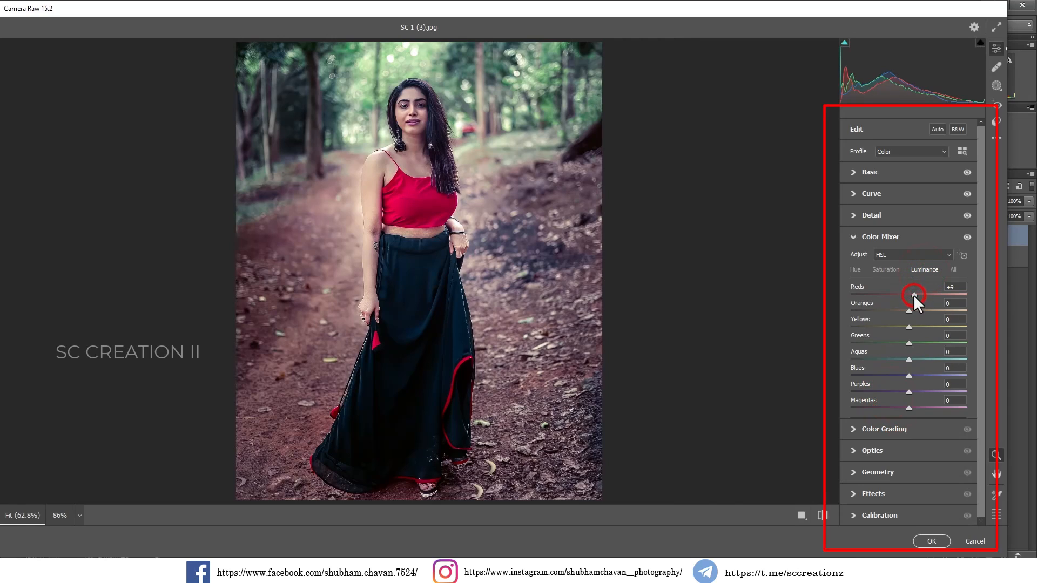
drag(914, 310, 922, 311)
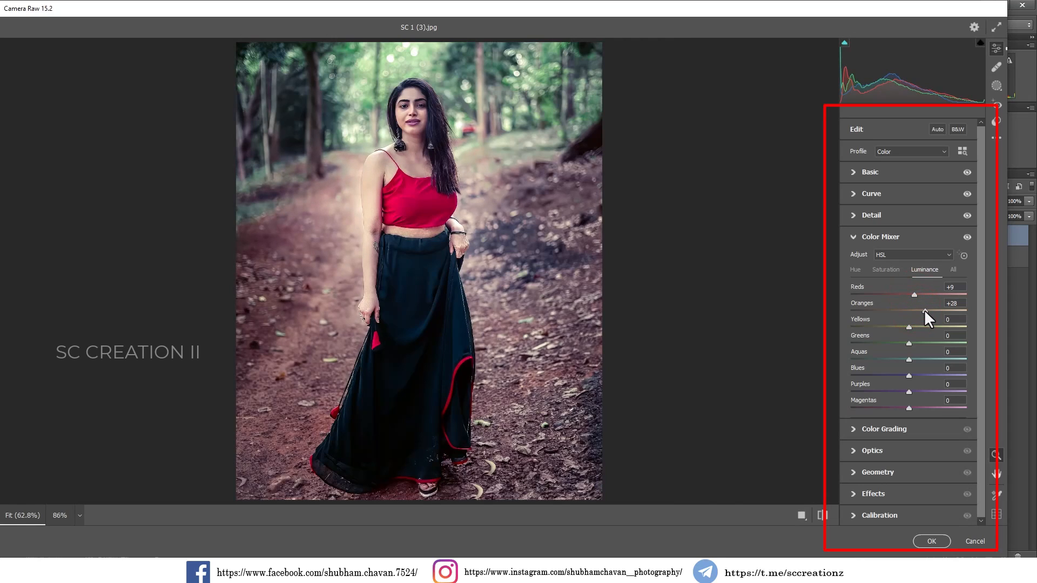
click(912, 326)
click(897, 343)
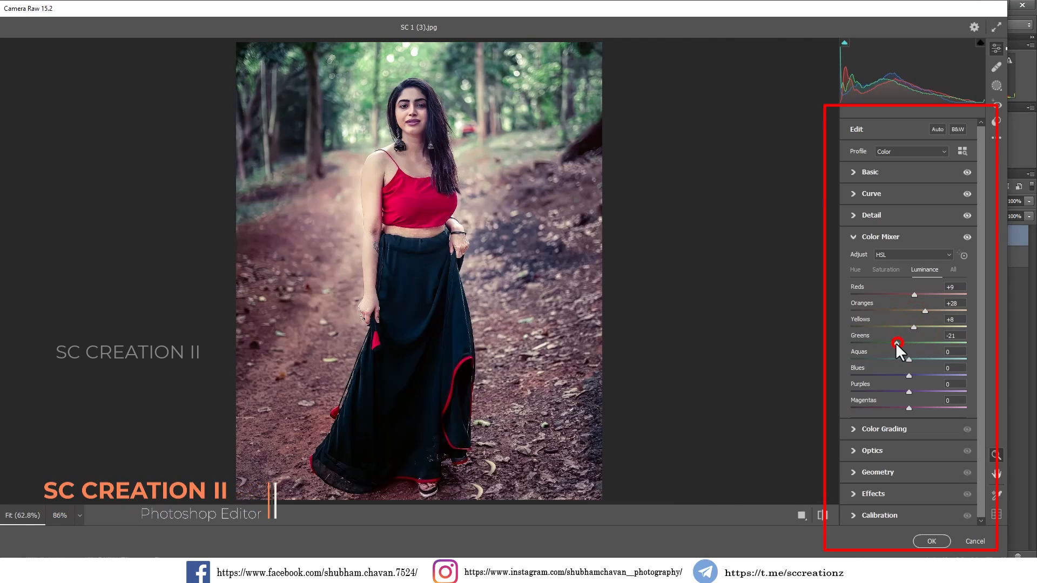
Set the Color Mixer luminance values to Aquas -32, Blues +7, Purples +2 and Magentas +4, and review the saturation and hue settings
click(892, 357)
click(912, 375)
click(911, 389)
click(911, 406)
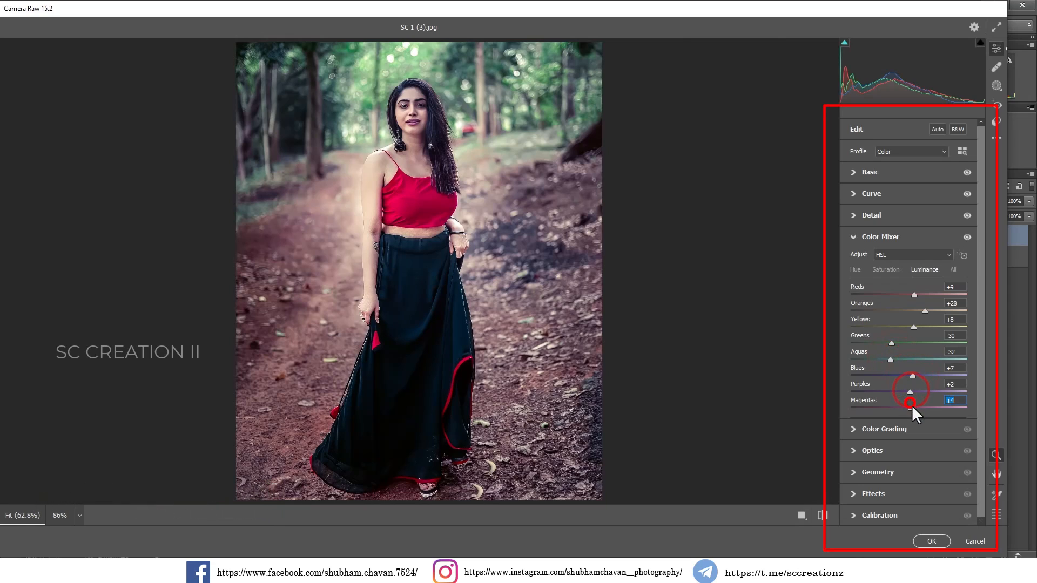
click(880, 268)
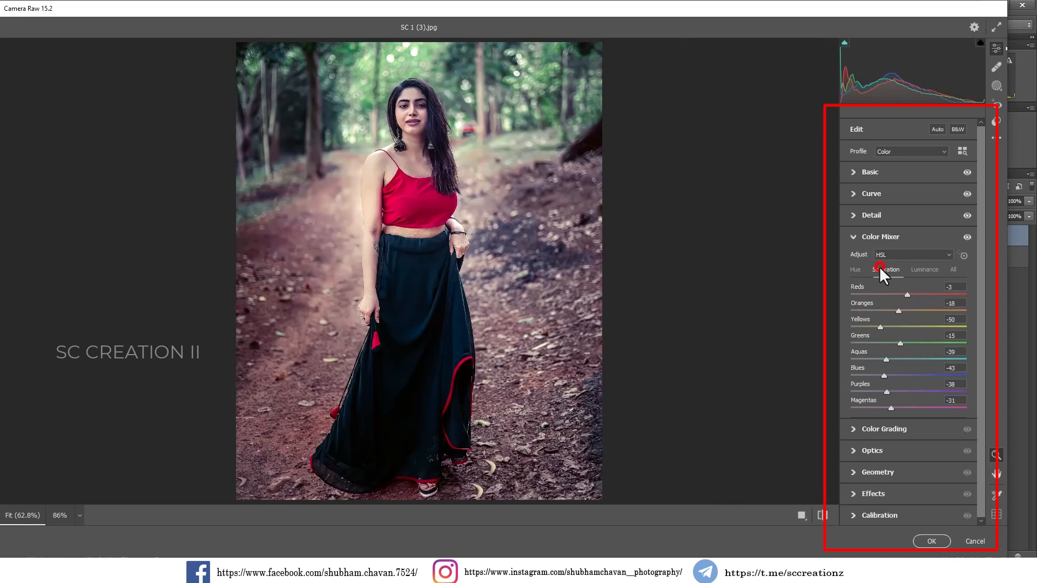
click(855, 269)
click(885, 269)
click(864, 239)
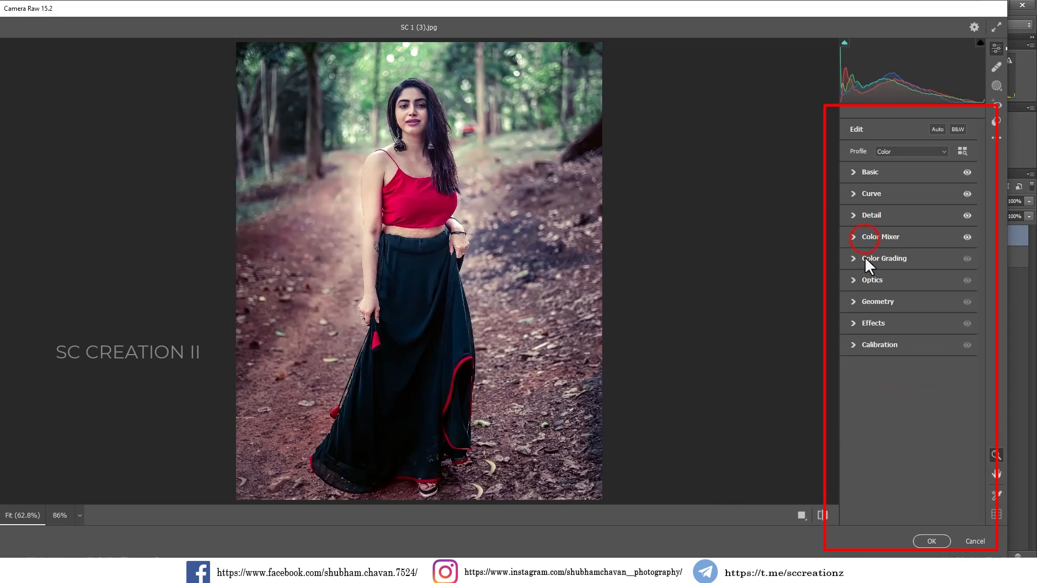
Color grade the shadows with hue 39 and saturation 20
click(866, 259)
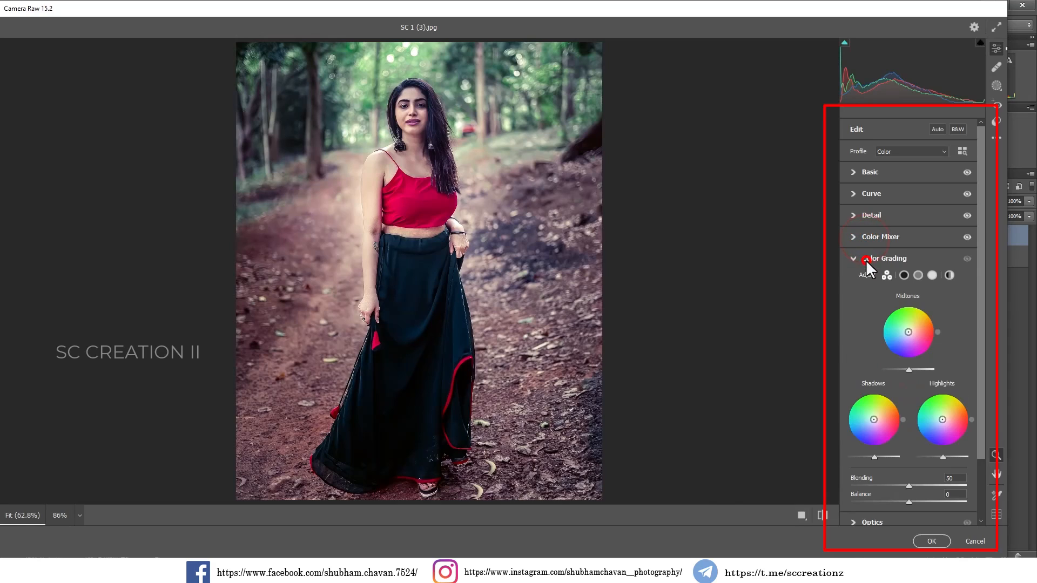
click(903, 275)
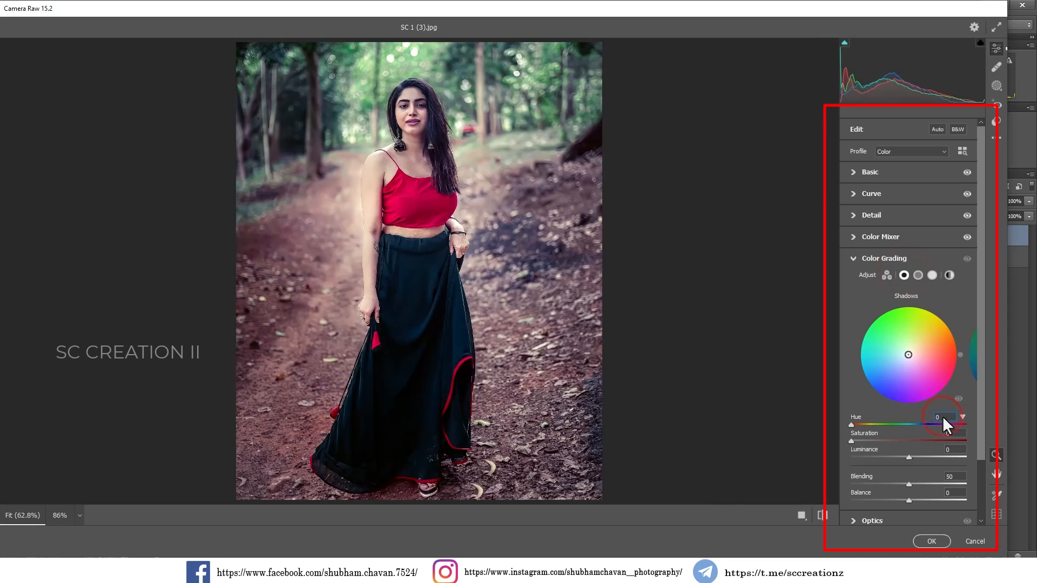
text(39)
key(Return)
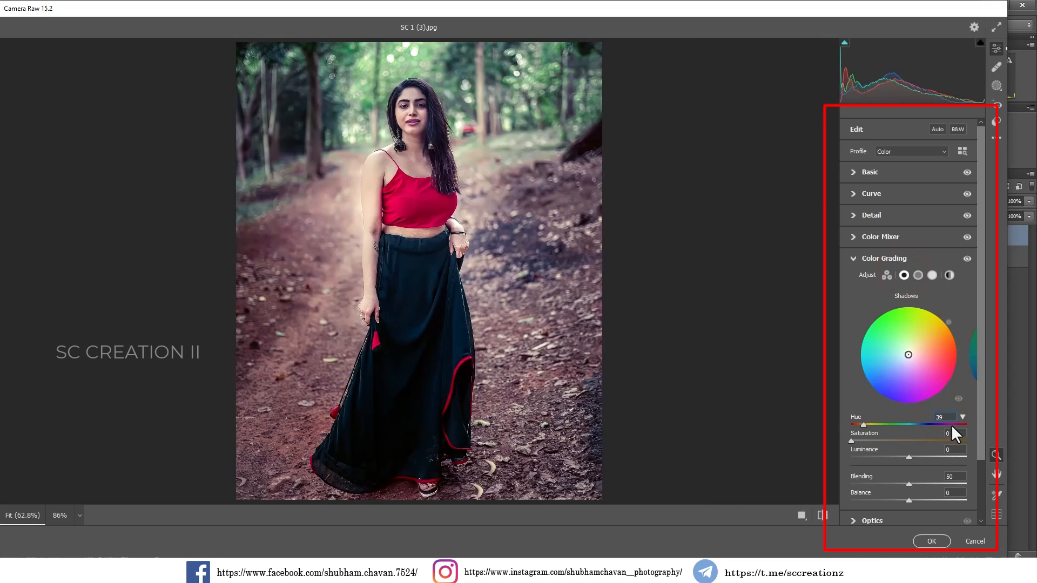
drag(956, 439, 873, 446)
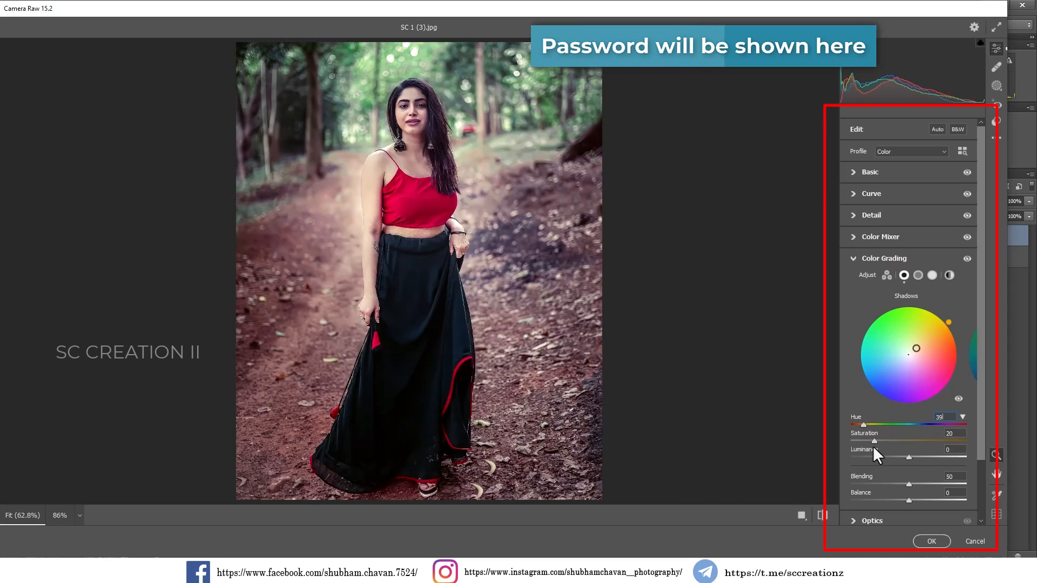
Try a saturation of 100 on the shadows color grade and return it to 20
click(954, 433)
text(5)
text(100)
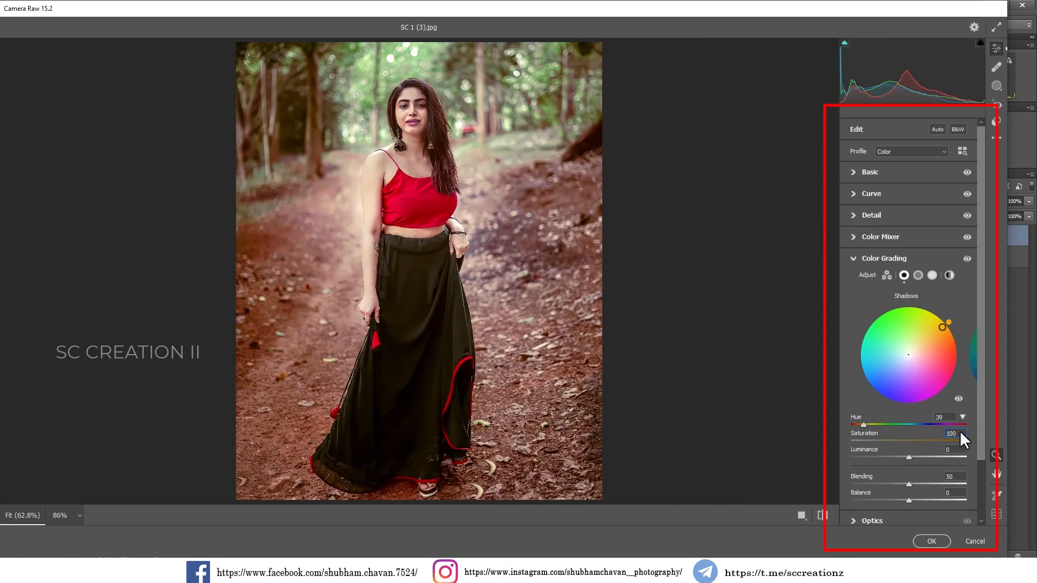
drag(899, 442, 873, 443)
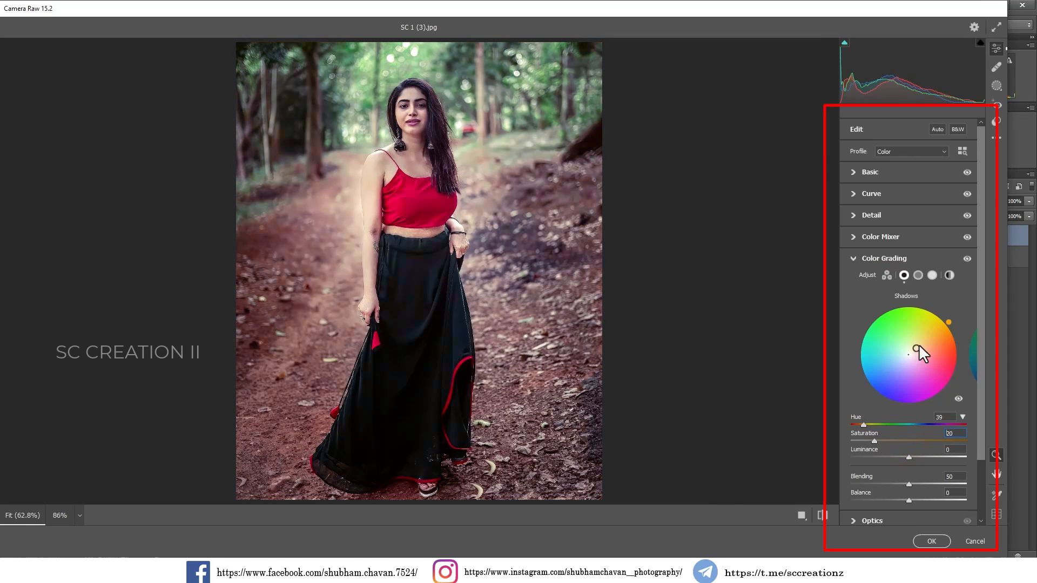
Color grade the highlights with hue 60 and saturation 5
click(933, 276)
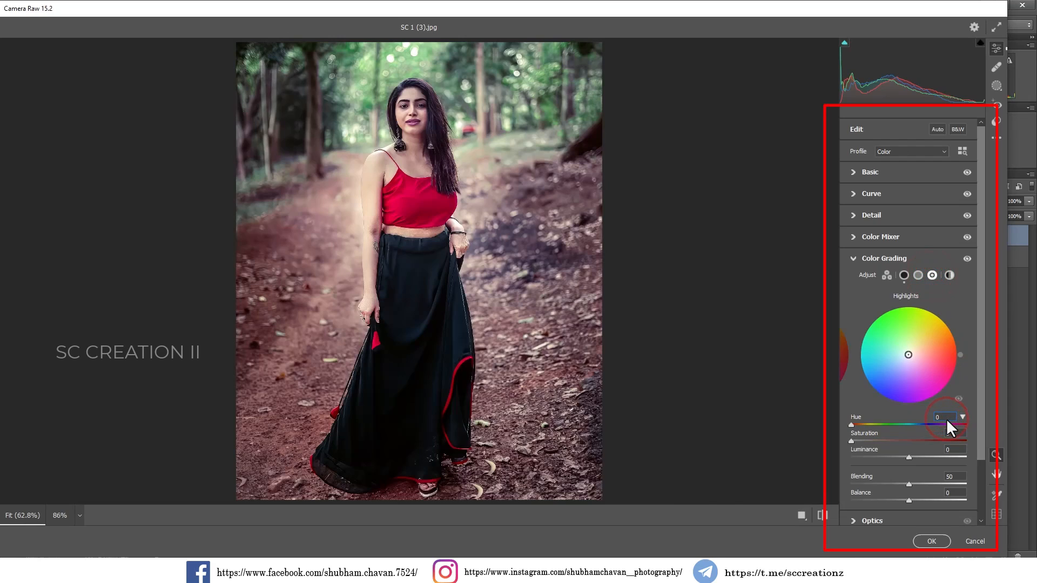
text(60)
text(5)
Set the color grading Blending to 100 and review the shadows and highlights grades
scroll(981, 353, down, 1)
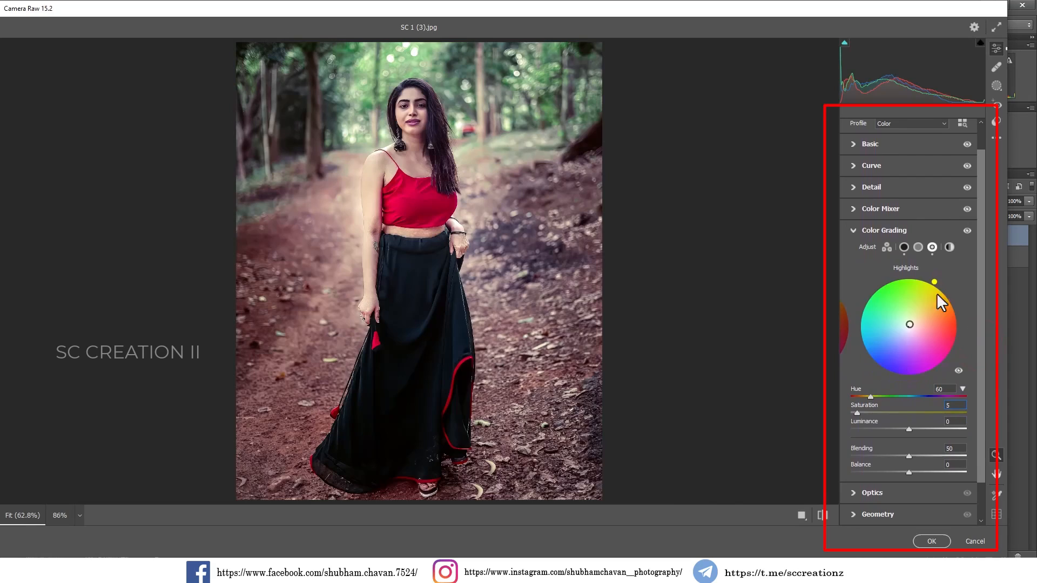
scroll(965, 311, down, 2)
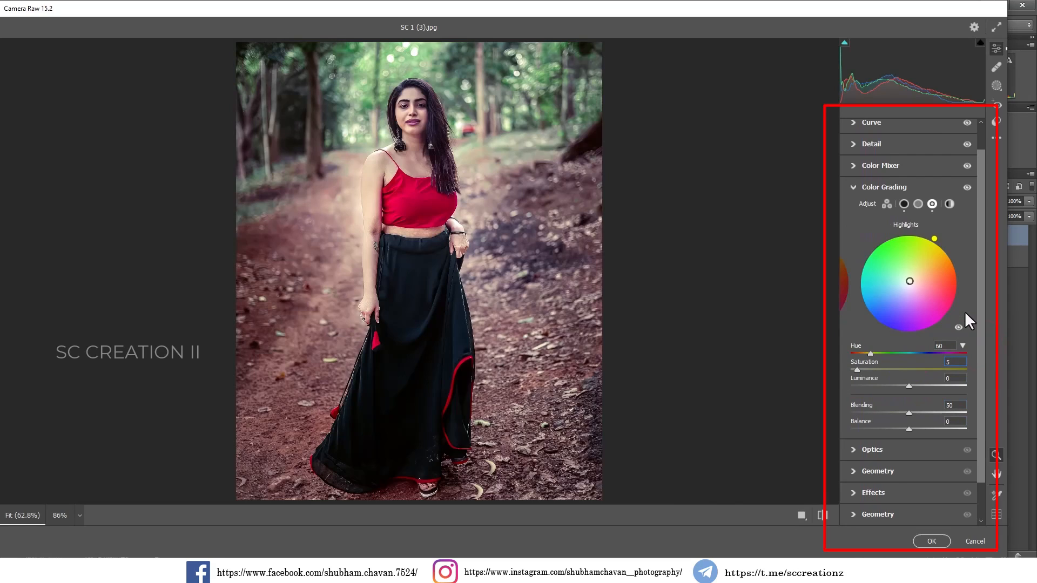
scroll(965, 311, up, 3)
scroll(965, 311, down, 2)
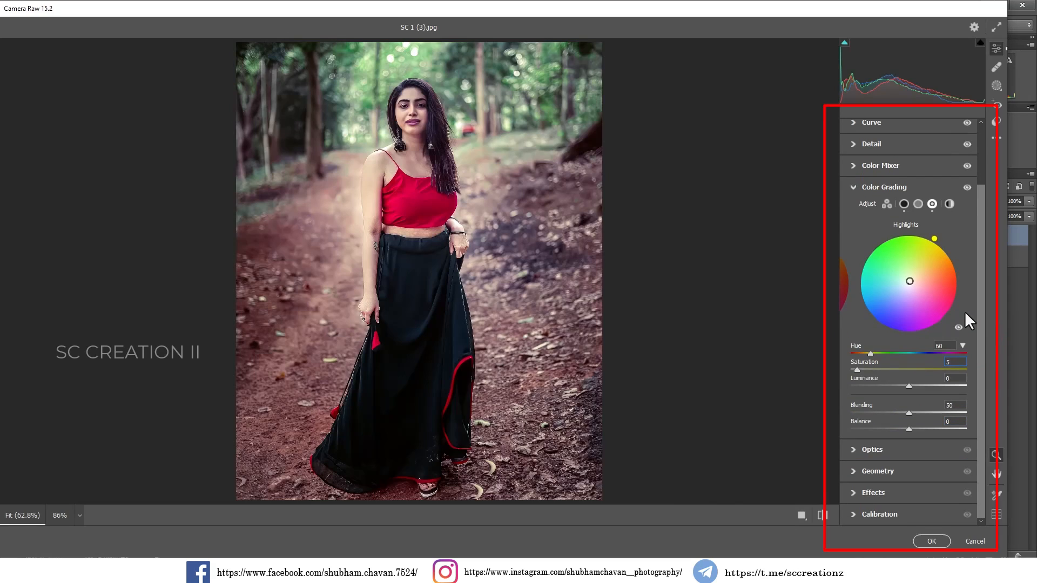
click(905, 205)
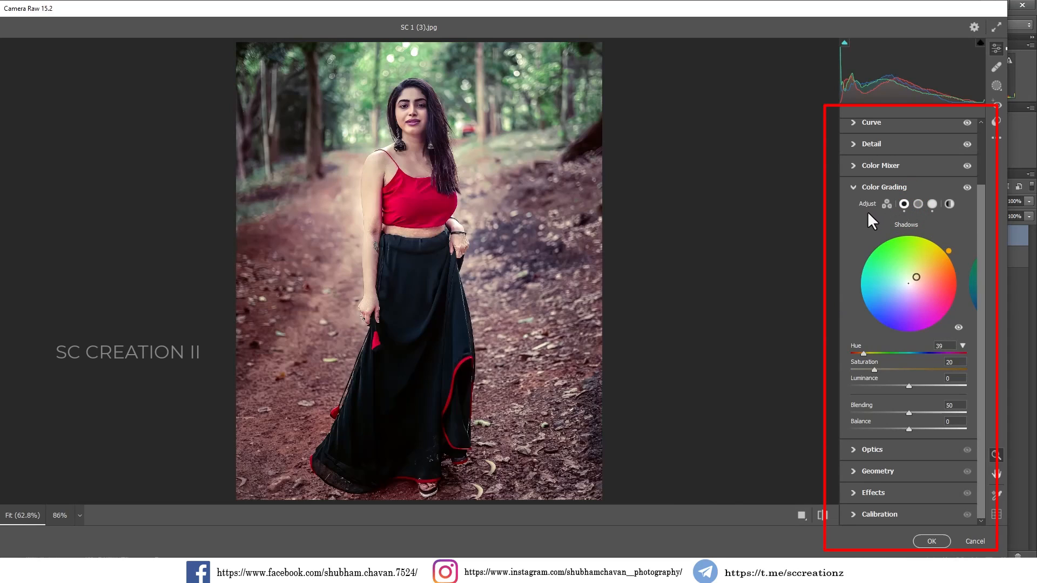
drag(910, 414, 923, 413)
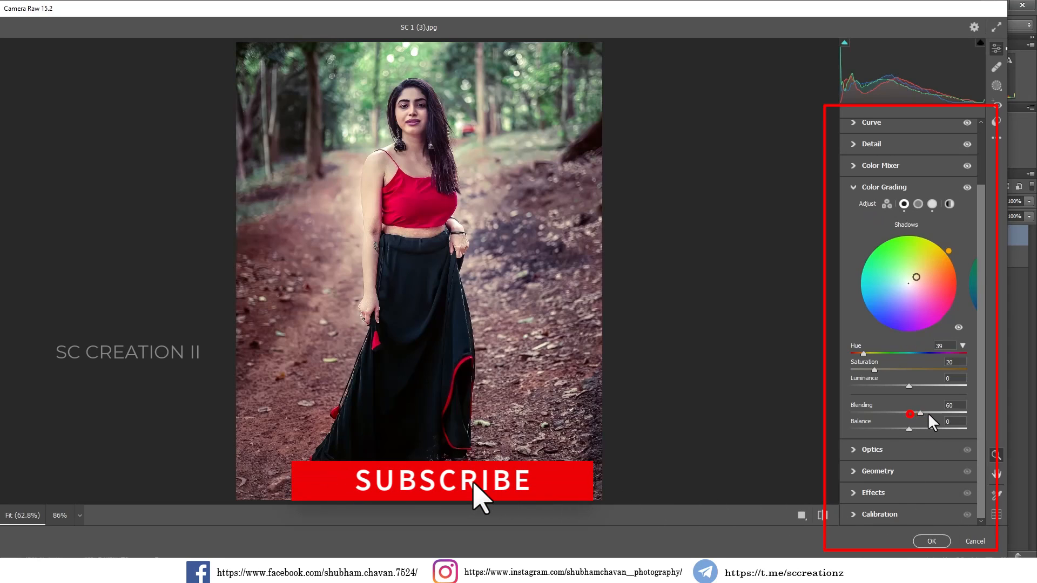
click(862, 189)
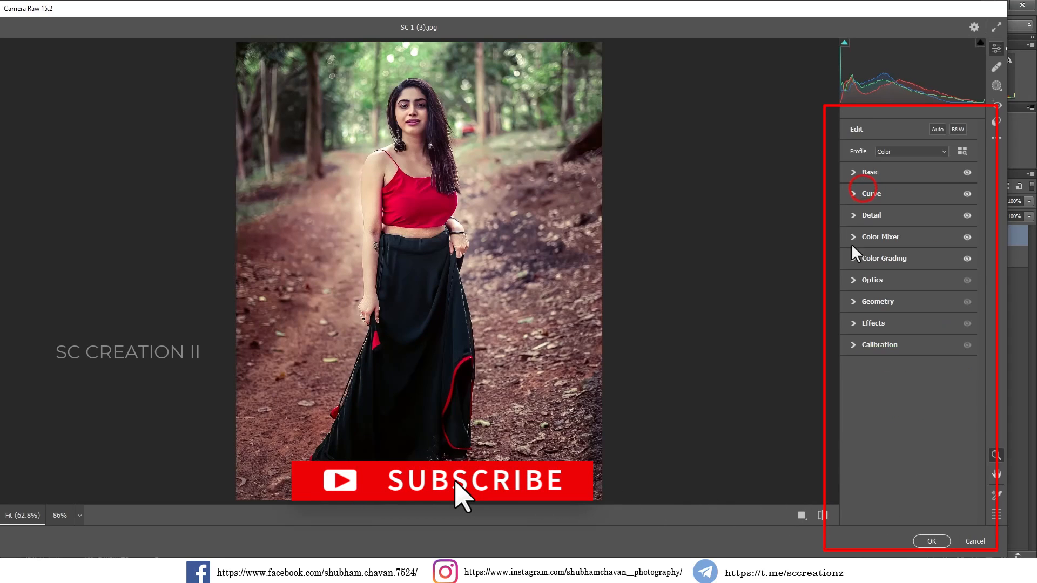
click(870, 264)
click(868, 259)
click(869, 262)
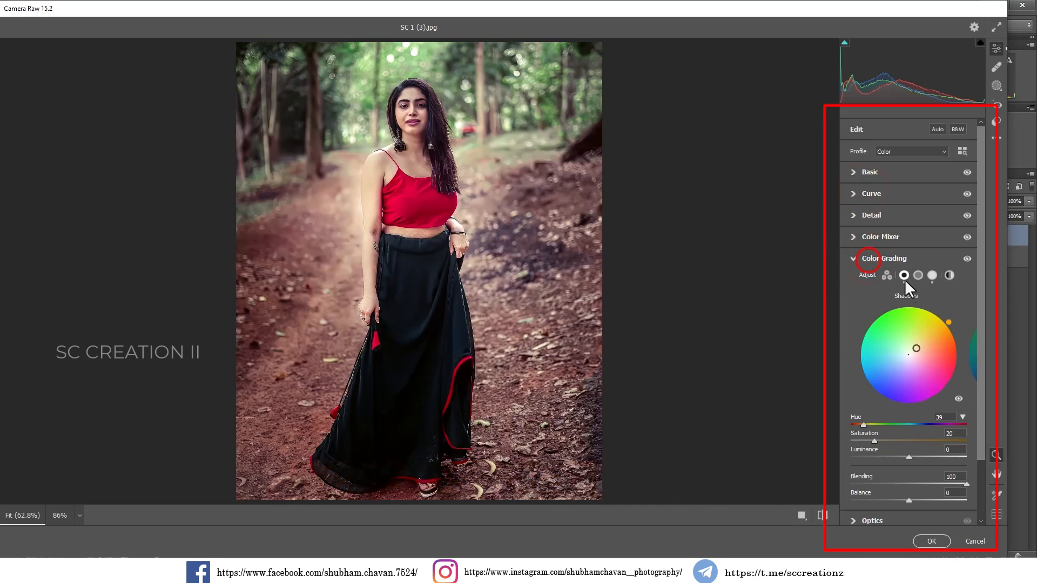
click(932, 276)
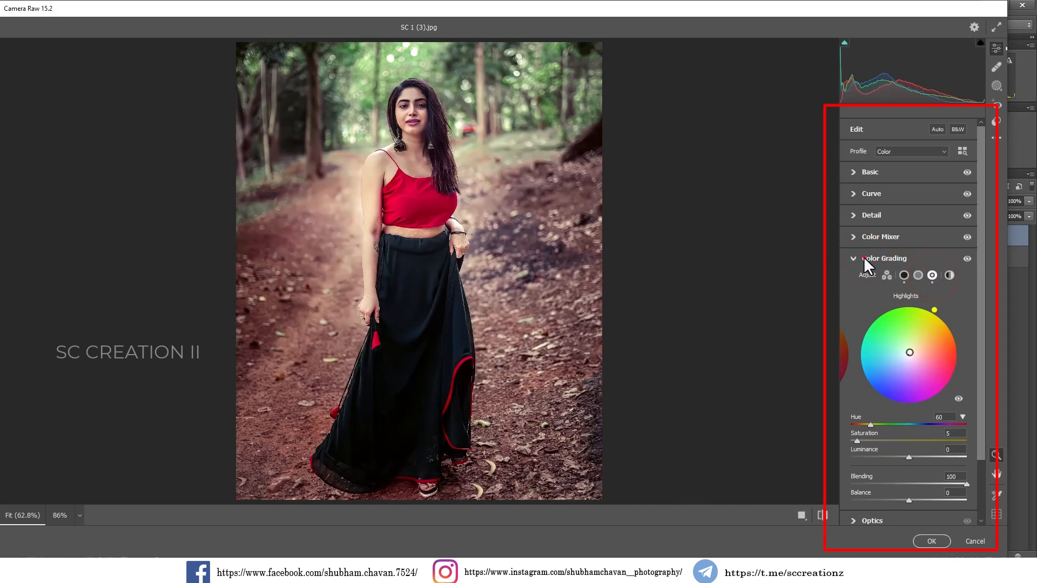
Add a slight vignette to the portrait by setting Vignetting to -6 in Effects
click(867, 260)
click(872, 324)
drag(909, 371, 906, 371)
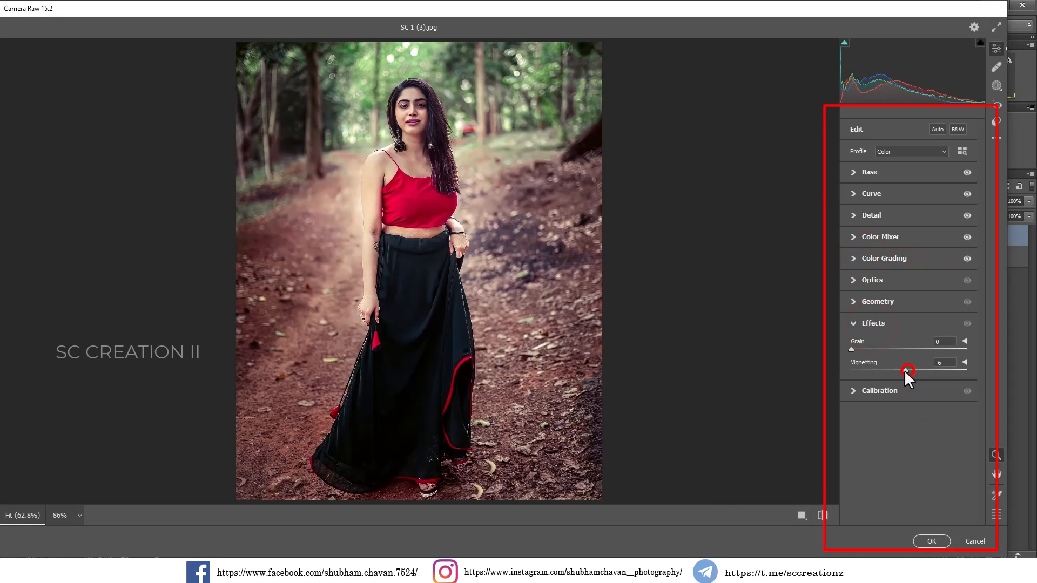
In Calibration, set the Red Primary hue to +100 and saturation to +45, and the Green Primary hue to +25
click(896, 390)
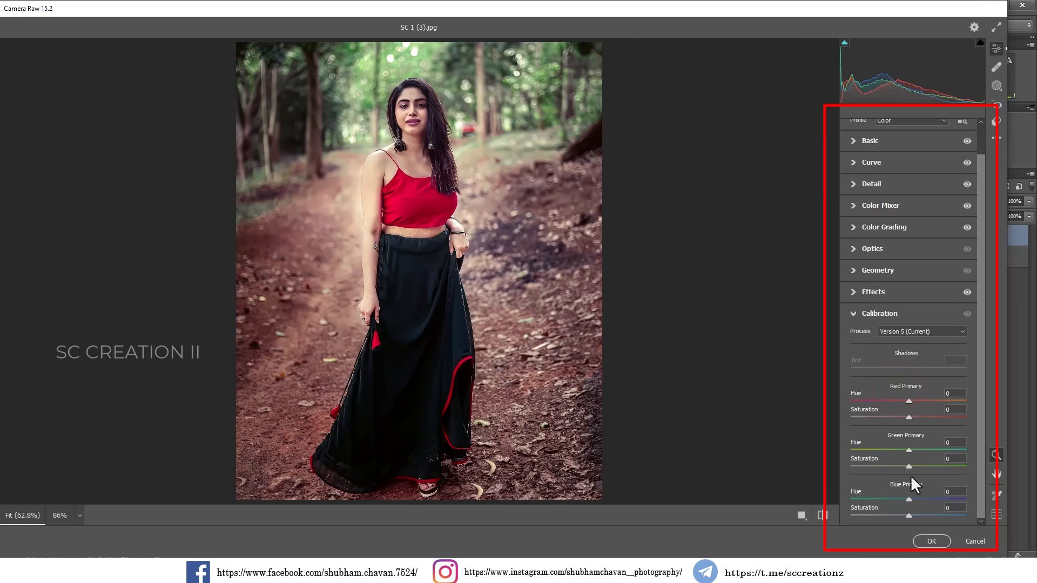
drag(910, 403, 1008, 403)
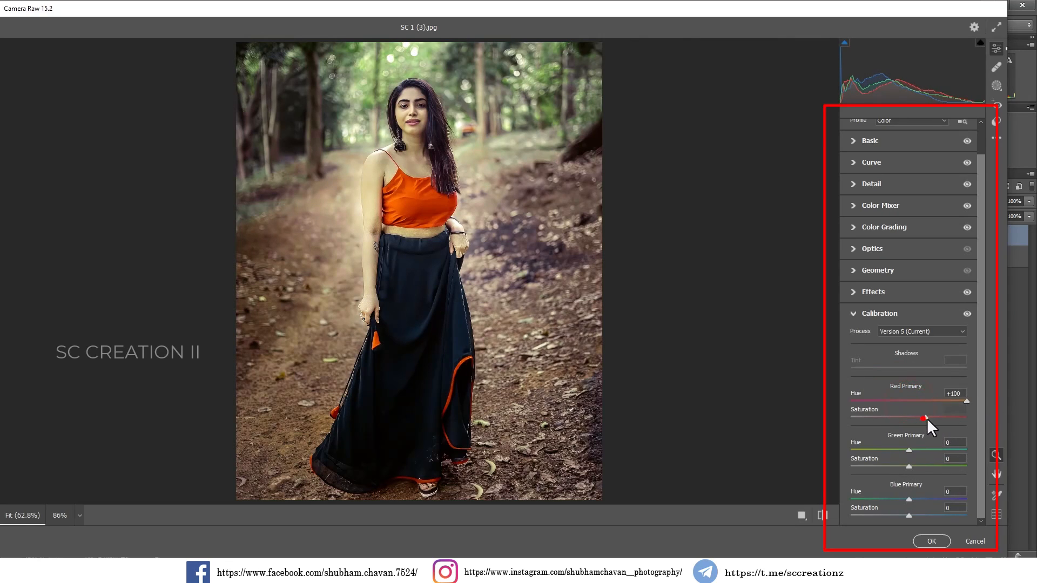
drag(927, 418, 931, 418)
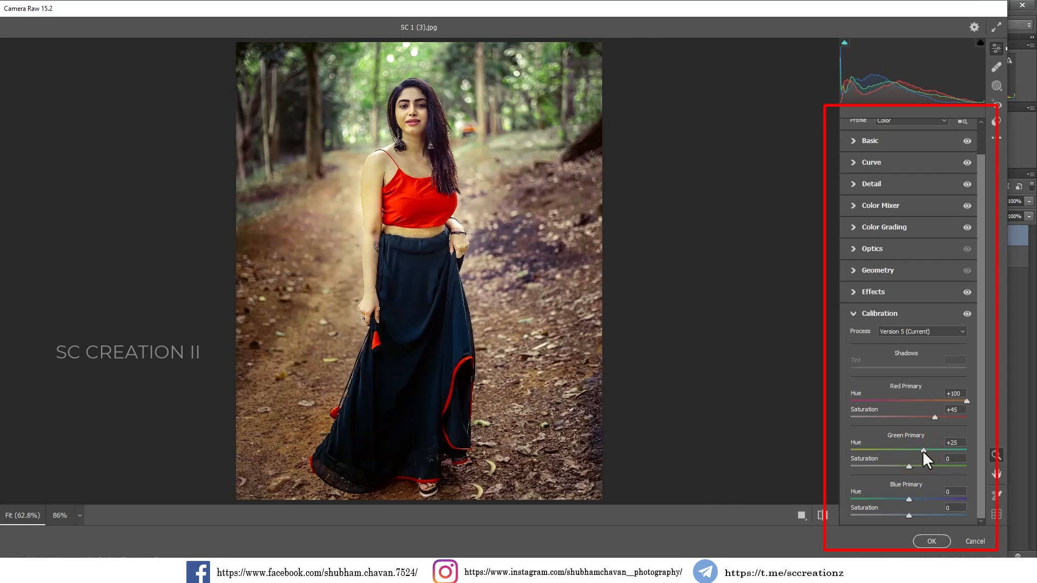
Set the Green Primary saturation to +8, and the Blue Primary hue to -46 and saturation to +34
drag(910, 466, 914, 466)
drag(903, 499, 884, 500)
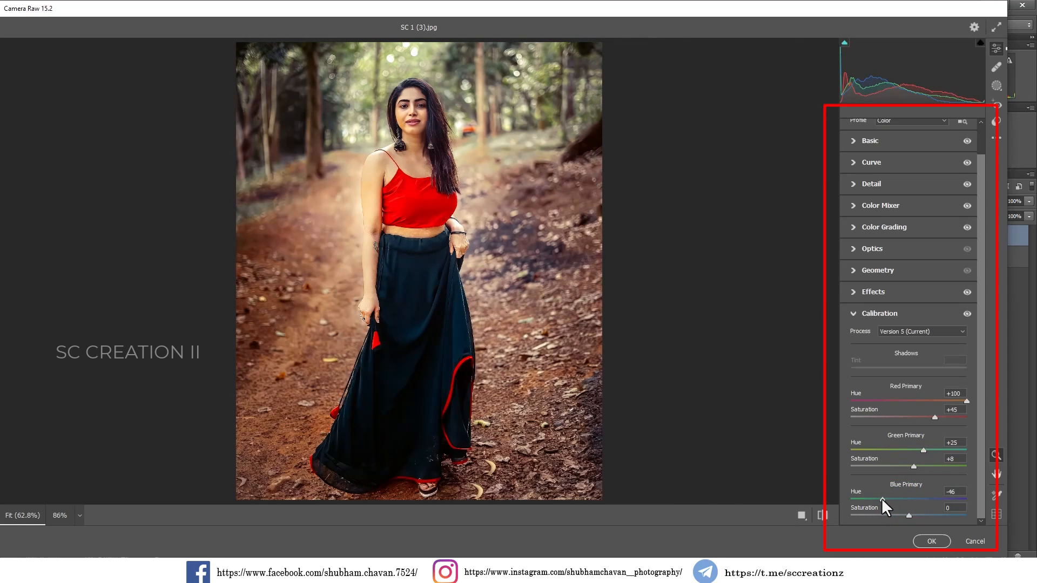
drag(912, 515, 929, 516)
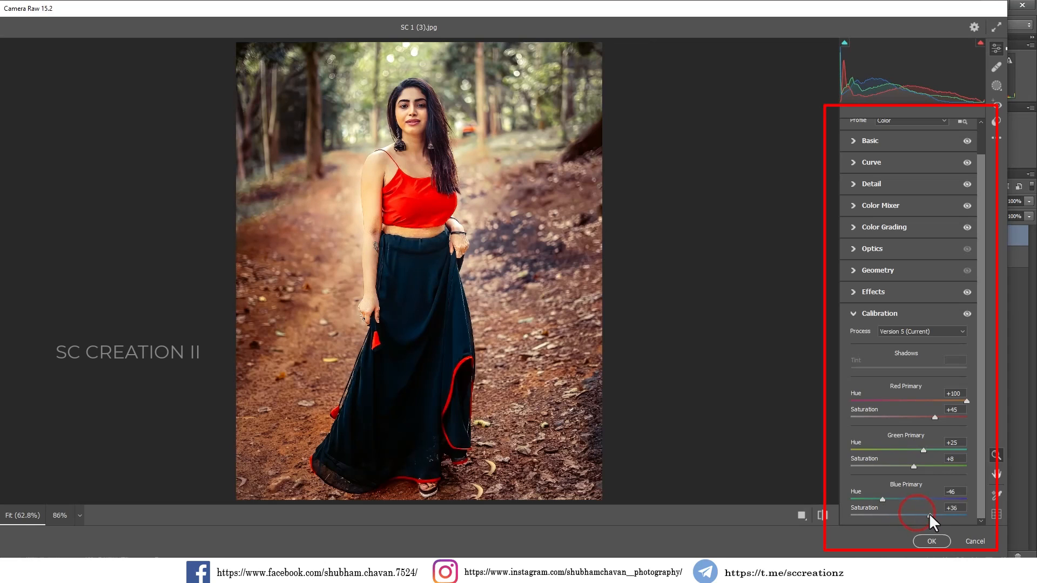
click(449, 148)
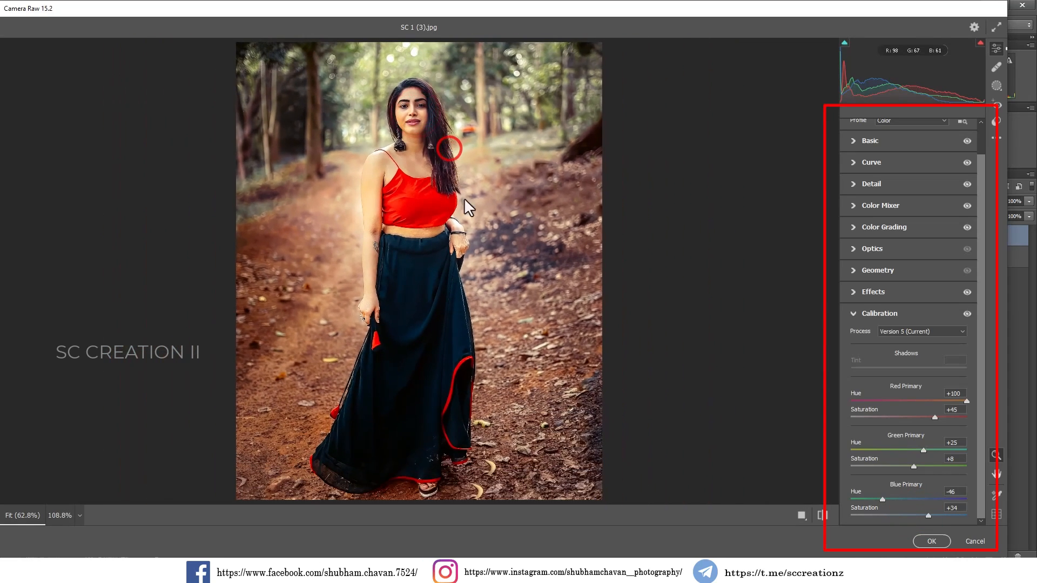
Show the before and after views side by side and set the Oranges saturation to -30 in Color Mixer
click(804, 514)
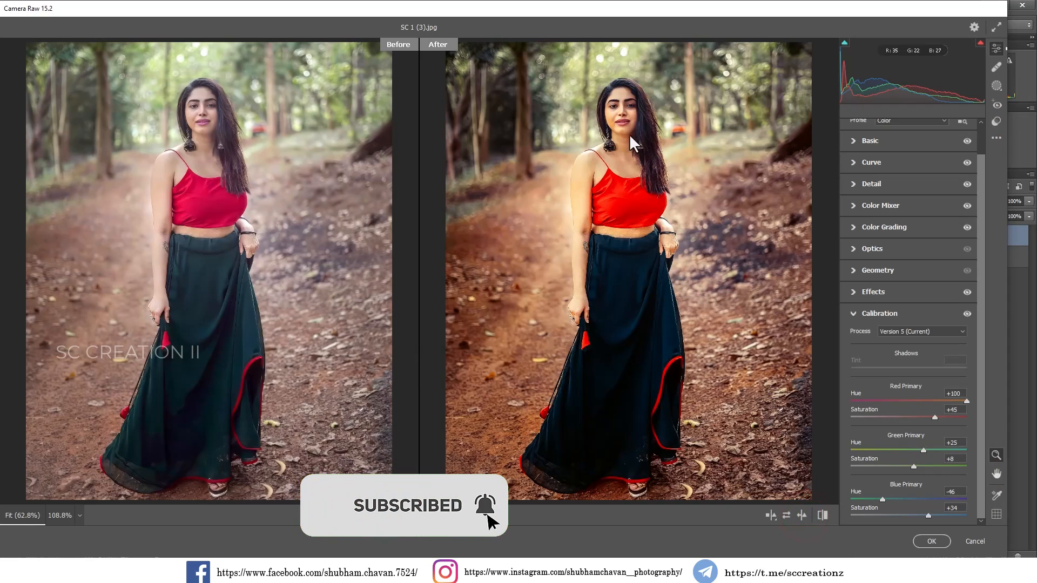
click(622, 97)
click(850, 208)
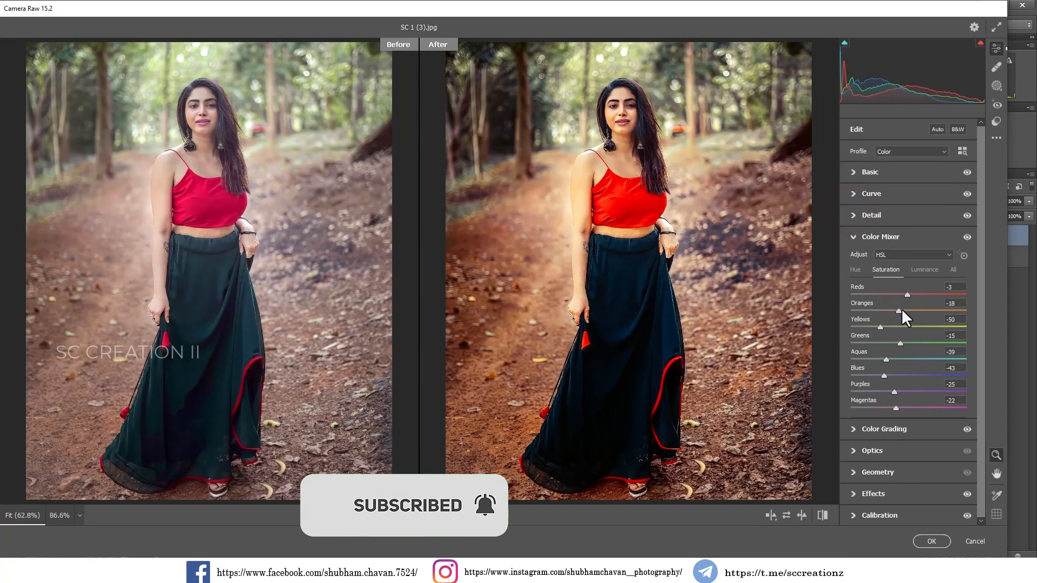
drag(902, 311, 891, 311)
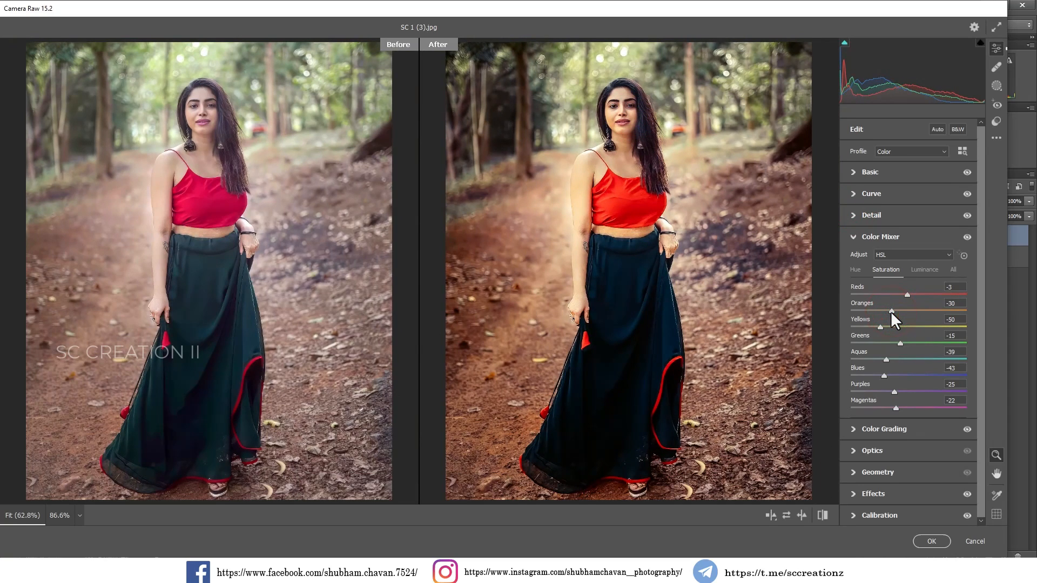
Fine-tune the Color Mixer sliders while checking the face and apply the Camera Raw grade to the portrait
drag(630, 107, 647, 126)
click(647, 127)
drag(909, 375, 880, 359)
drag(903, 344, 902, 345)
drag(892, 349, 906, 350)
key(Return)
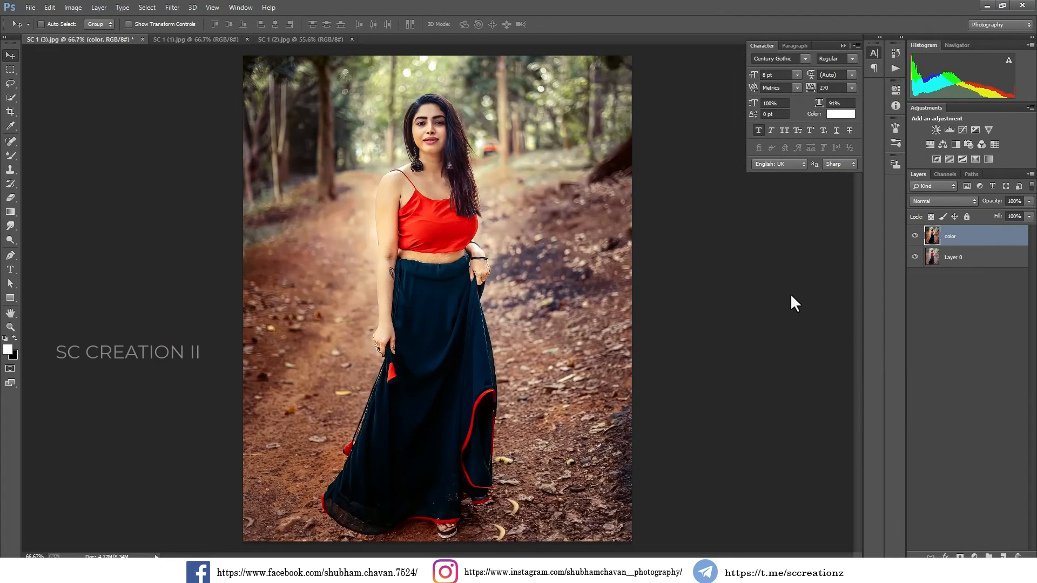
Compare the portrait with and without the color layer by toggling that layer's visibility
click(916, 236)
click(917, 235)
click(916, 236)
click(917, 235)
click(916, 236)
click(916, 236)
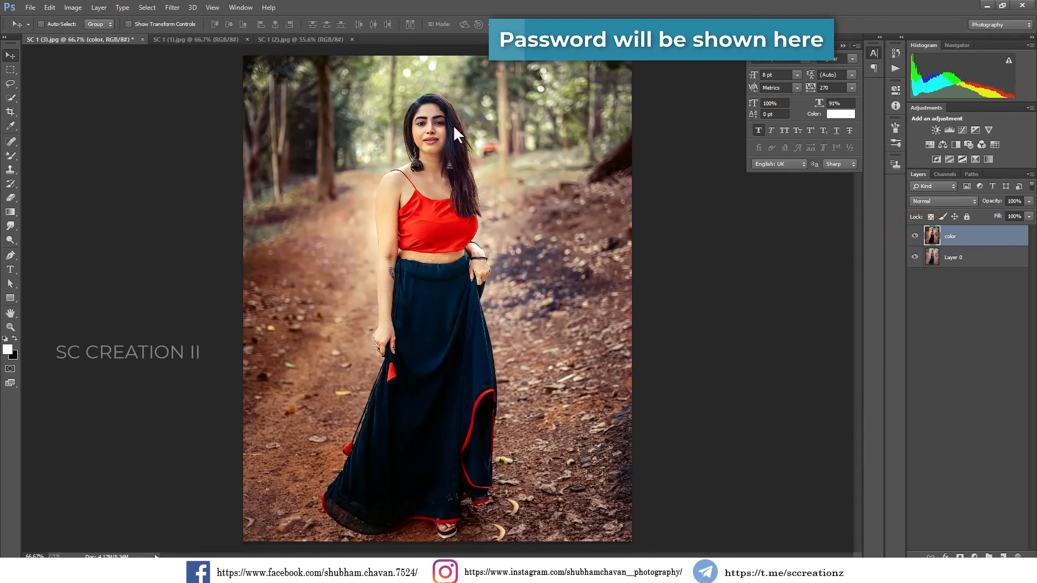
Switch to SC 1 (1).jpg and unlock its Background layer
click(180, 39)
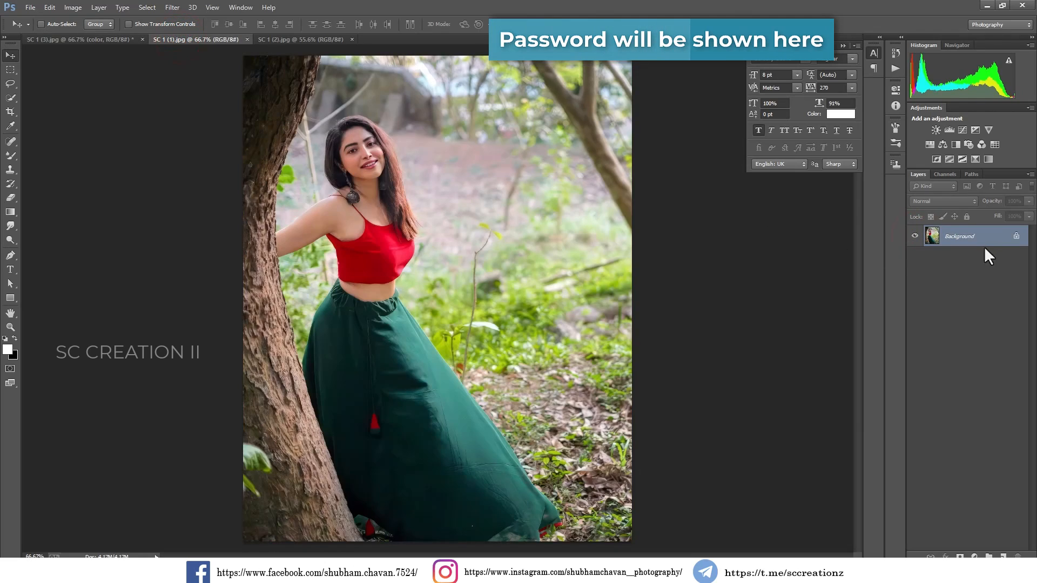
click(1018, 237)
click(1018, 237)
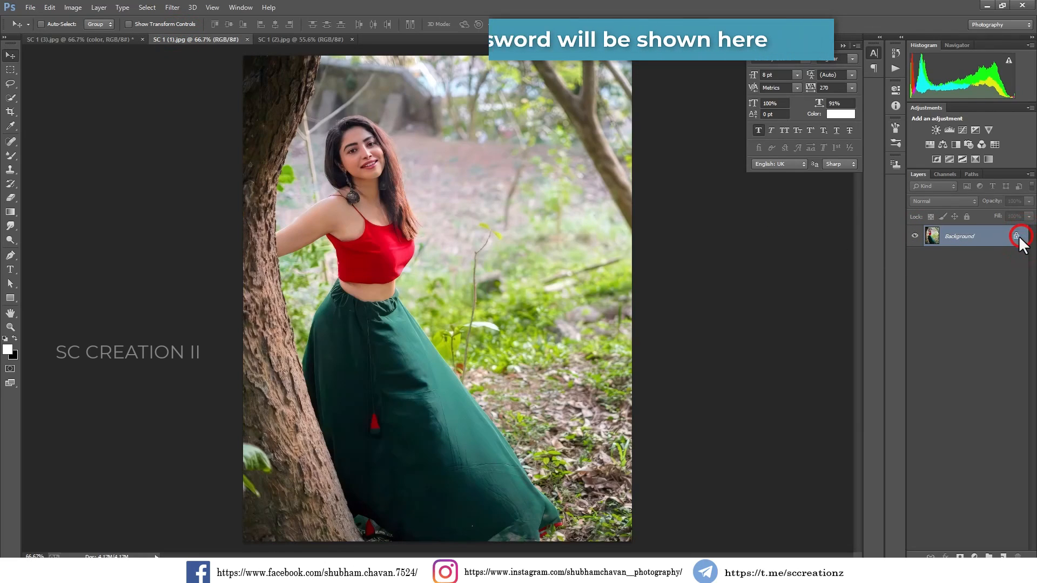
Brighten the unlocked layer slightly with Levels by lowering the white input level
click(81, 8)
click(109, 32)
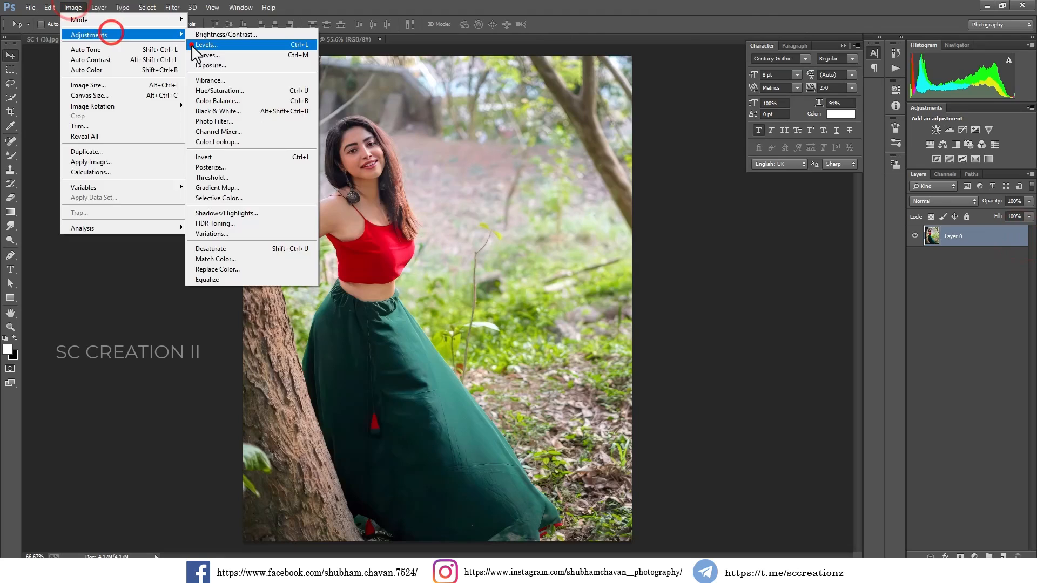
click(192, 44)
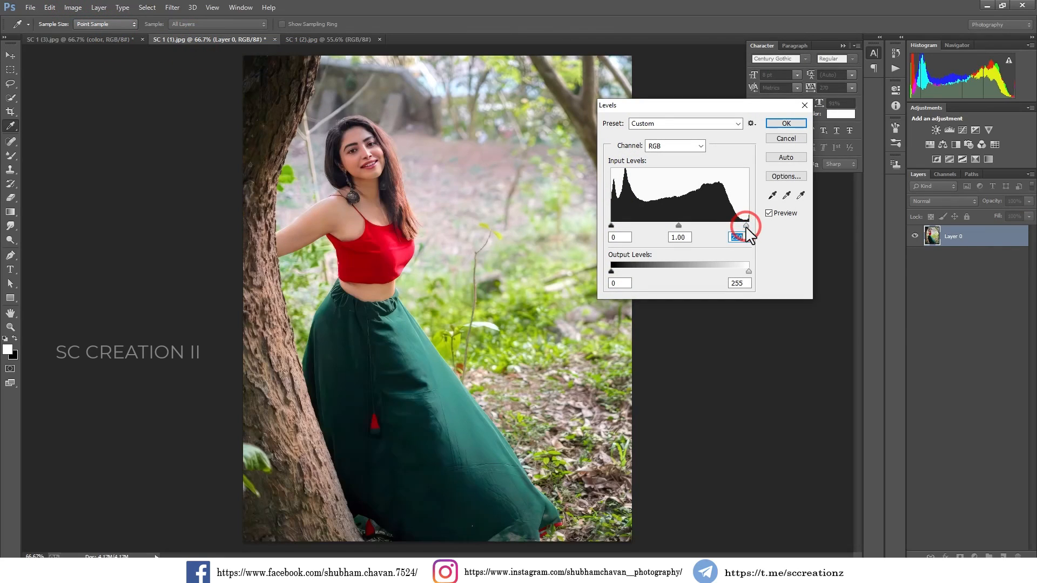
key(Return)
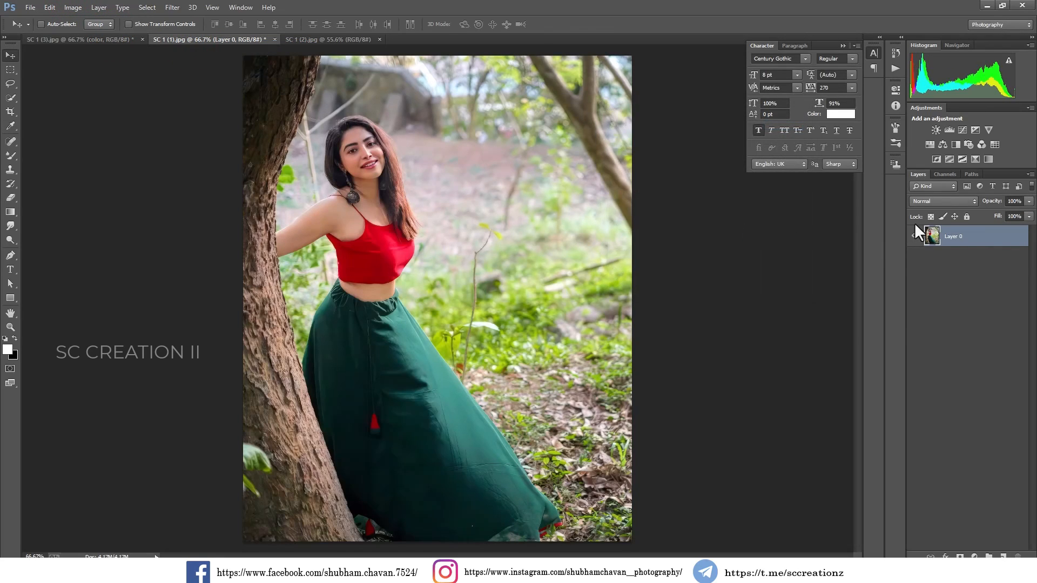
Duplicate Layer 0 and apply the last Camera Raw Filter settings to the copy
right_click(975, 237)
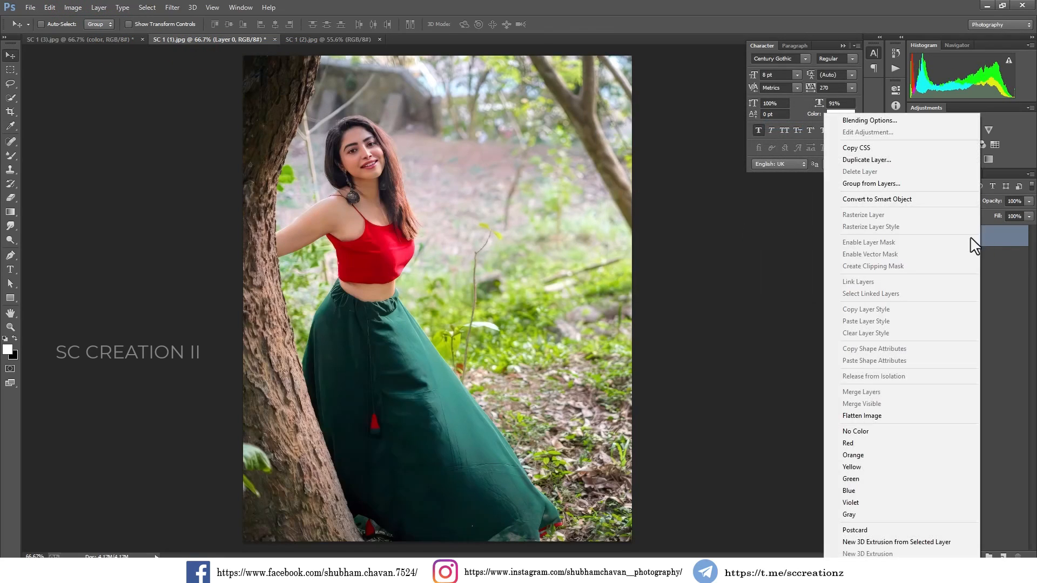
click(871, 165)
click(703, 236)
click(148, 7)
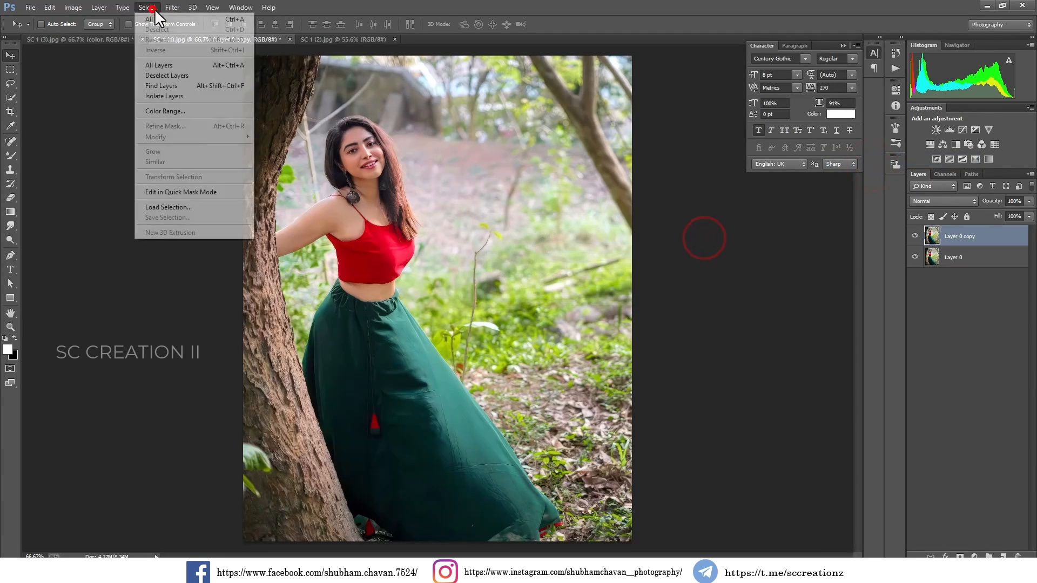
mouse_move(173, 7)
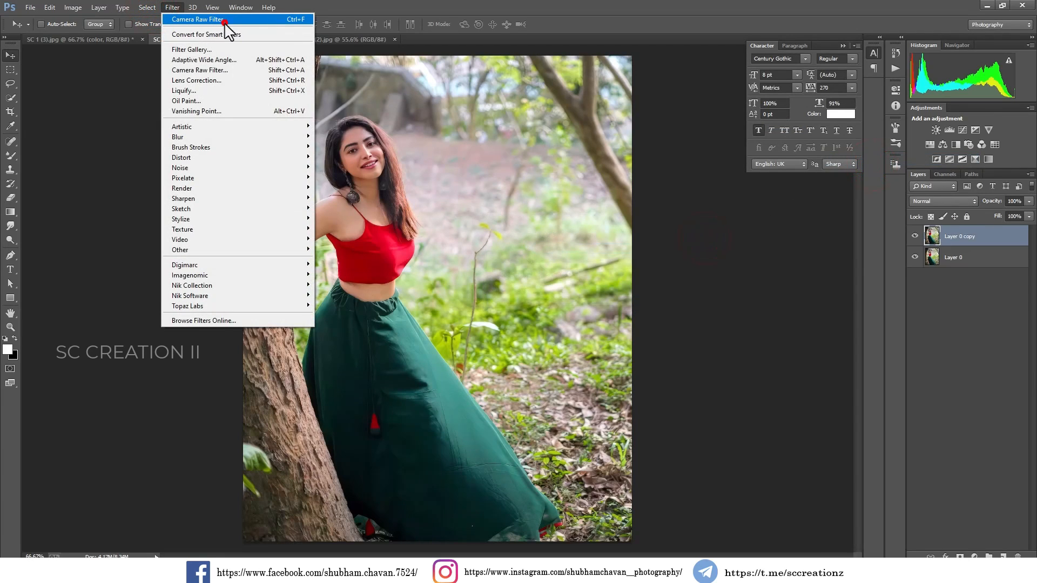
click(224, 21)
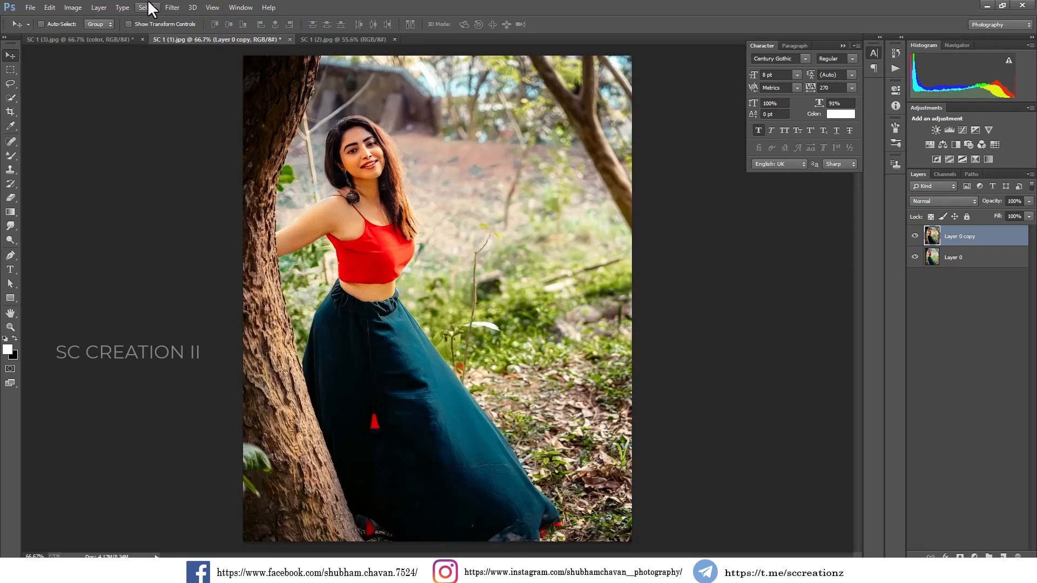
Compare SC 1 (1).jpg before and after grading by toggling the visibility of Layer 0 copy
click(916, 235)
click(916, 235)
click(916, 235)
click(916, 235)
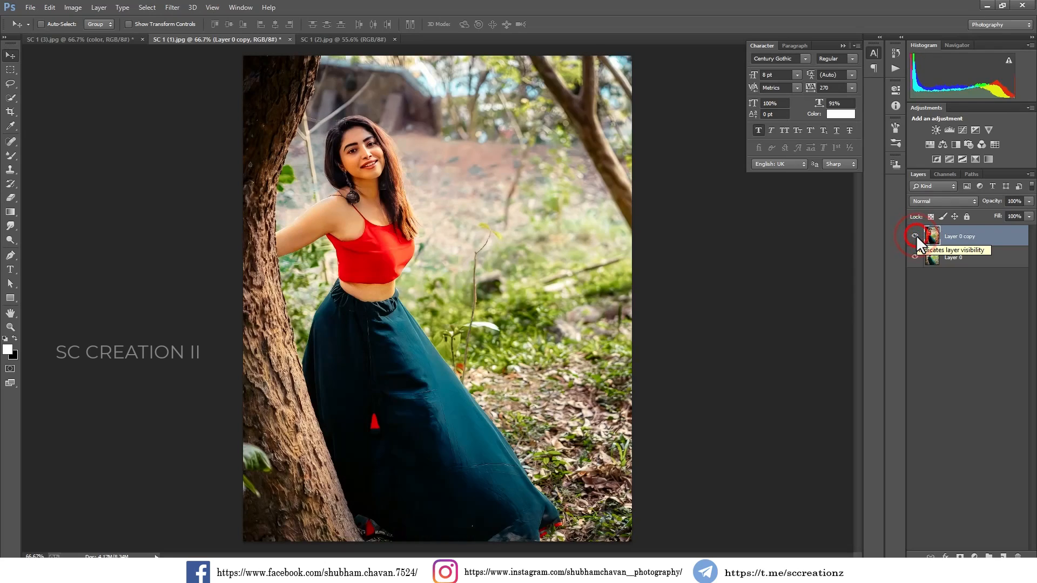
Switch to SC 1 (2).jpg, unlock its background layer and duplicate it
click(346, 40)
click(1017, 236)
right_click(999, 237)
click(891, 163)
click(698, 236)
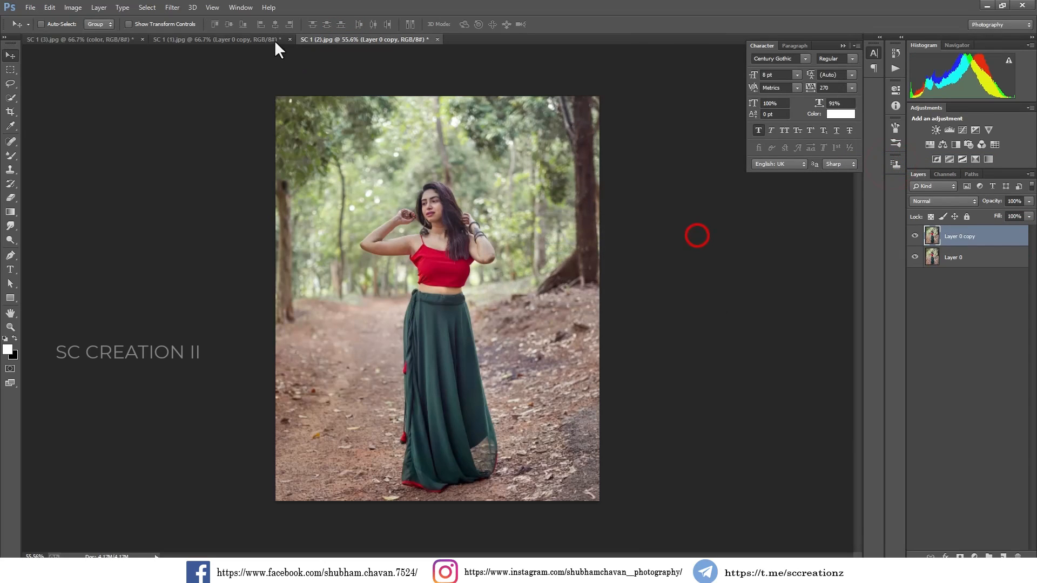
Apply the last Camera Raw Filter settings to Layer 0 copy in SC 1 (2).jpg
click(163, 7)
click(218, 18)
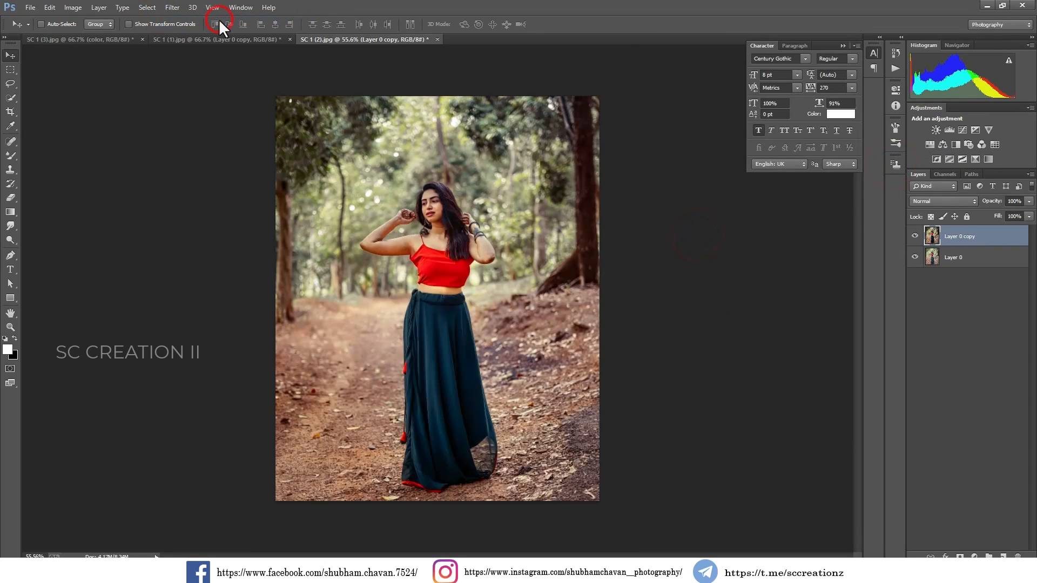
Brighten the graded copy with Levels by setting the white input to 239 and raising the midtones slightly
click(73, 7)
click(108, 33)
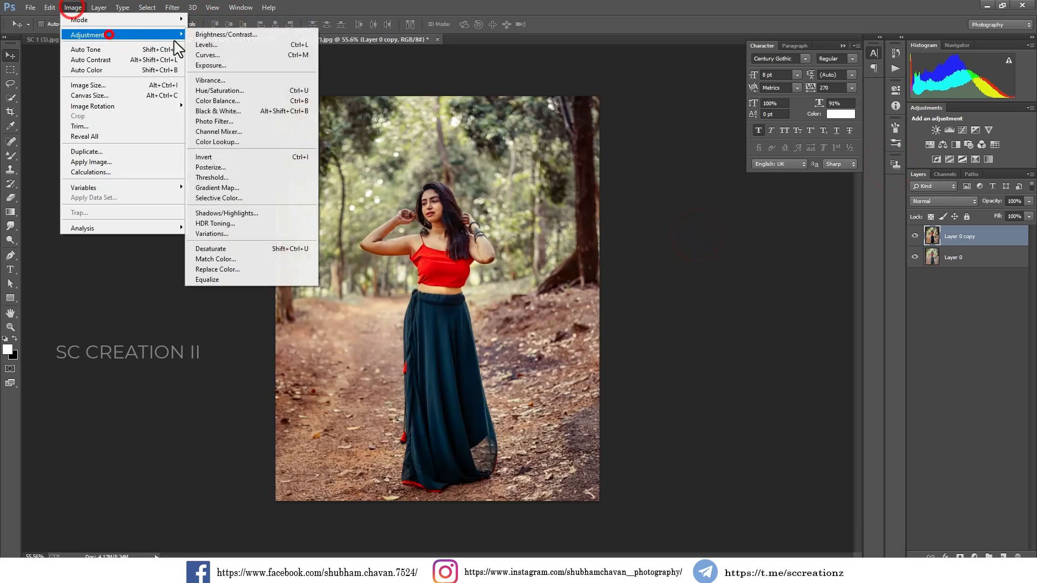
click(188, 43)
drag(748, 226, 740, 226)
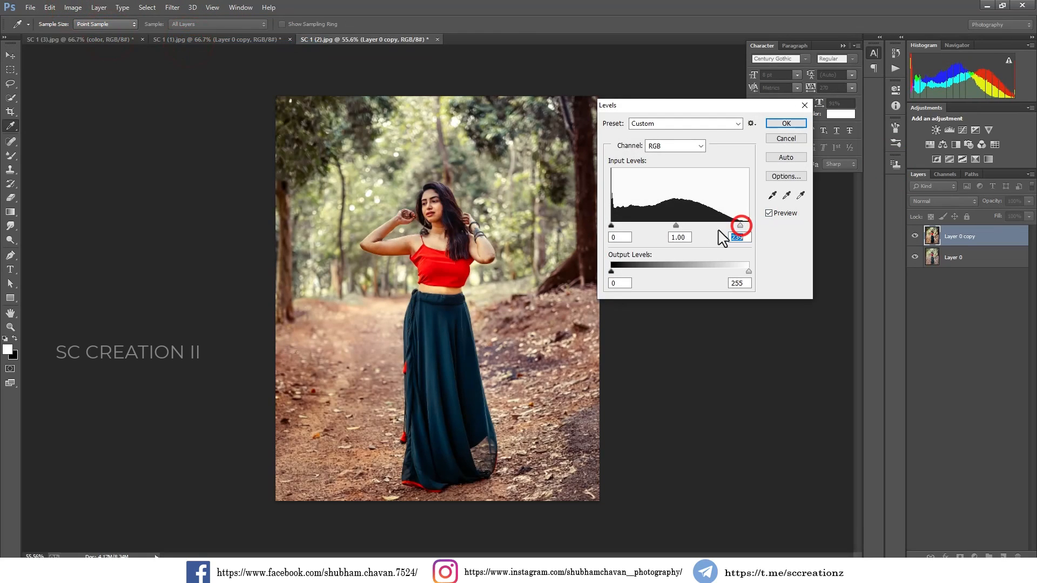
click(675, 226)
drag(675, 226, 673, 226)
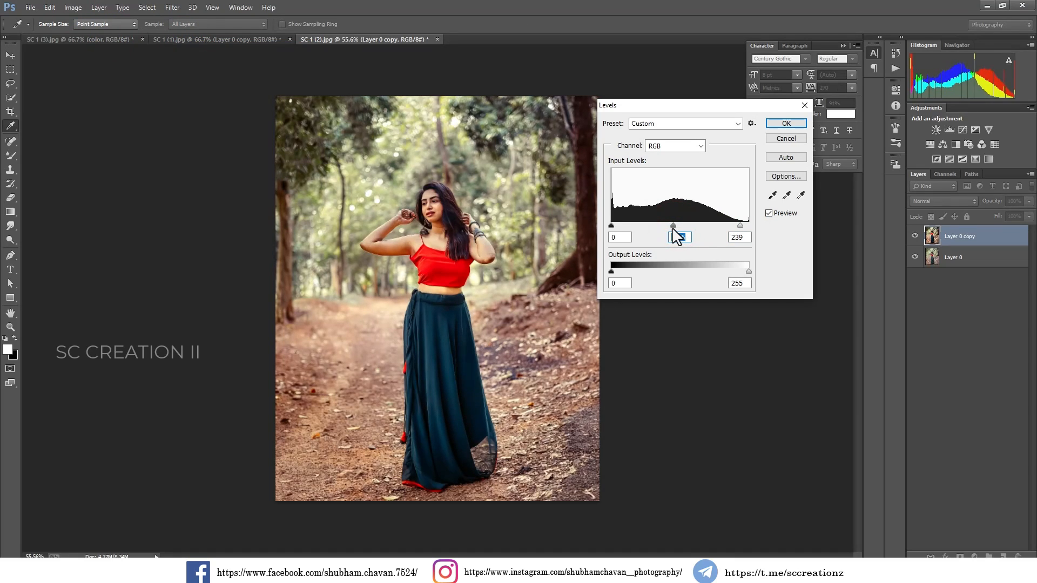
click(671, 225)
key(Return)
key(v)
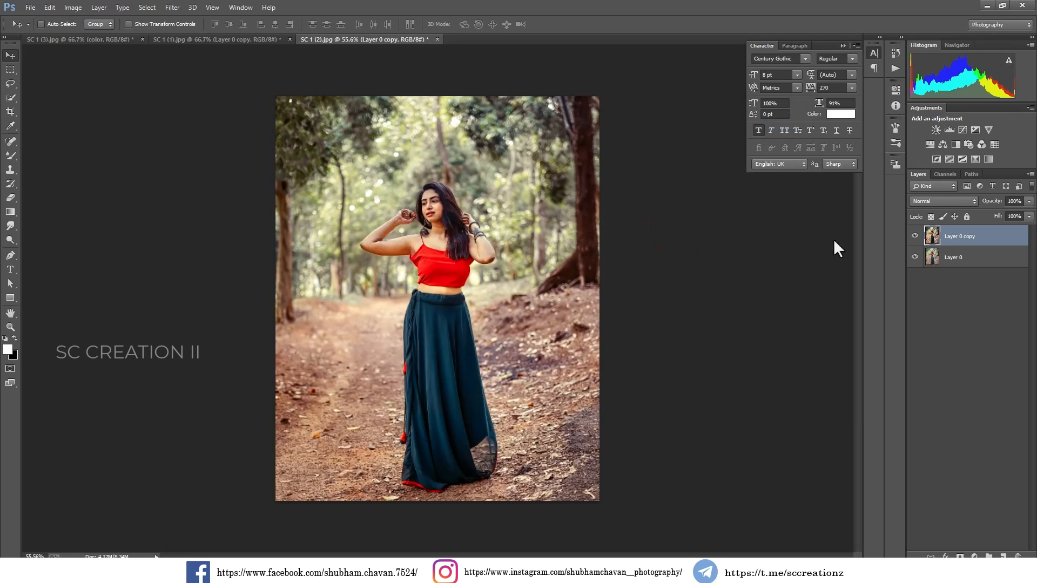
Compare SC 1 (2).jpg before and after grading by toggling the visibility of Layer 0 copy
click(914, 237)
click(914, 236)
click(913, 237)
click(914, 237)
Return to SC 1 (1).jpg and brighten its Layer 0 copy with Levels by lowering the white input level
click(256, 40)
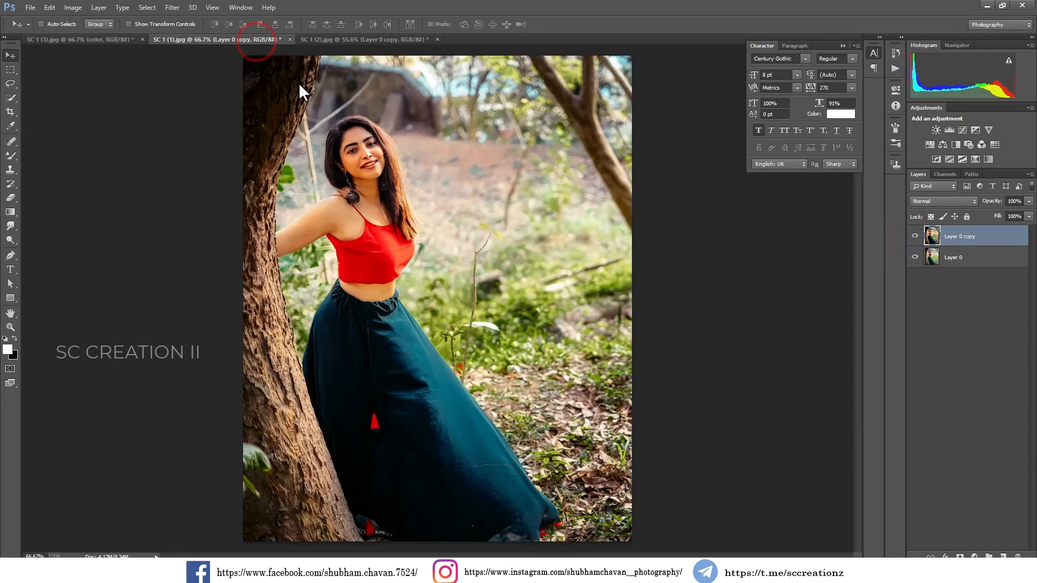
click(86, 8)
click(109, 31)
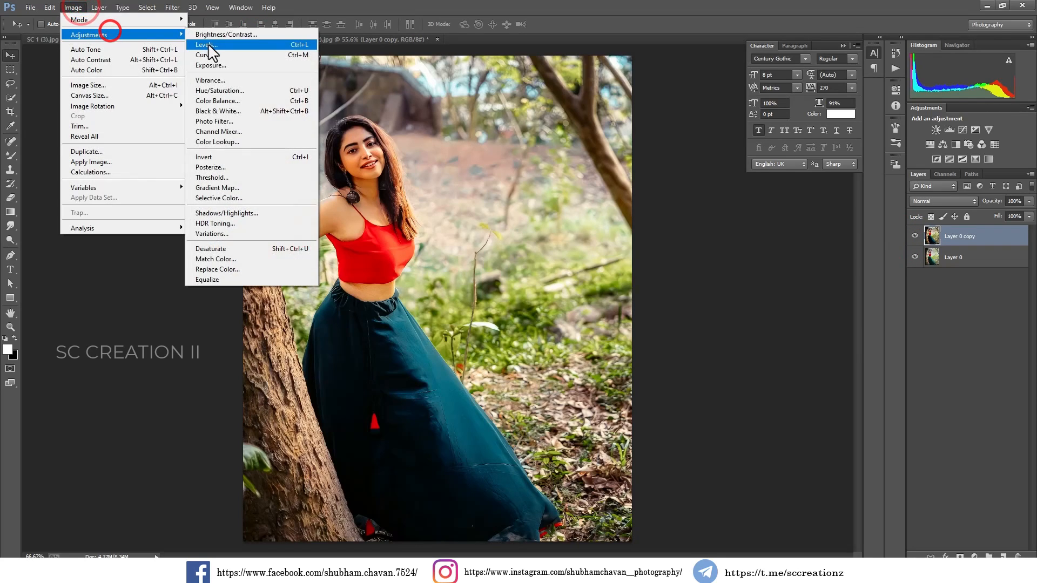
click(208, 45)
drag(747, 227, 741, 223)
key(Return)
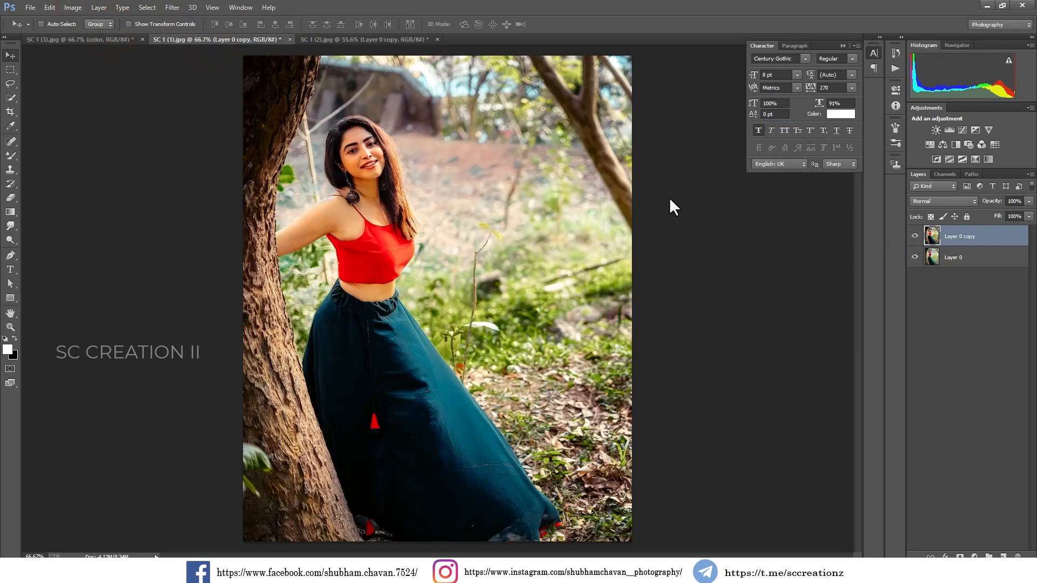
Try Auto Color and Auto Tone on the graded copy in SC 1 (1).jpg
click(80, 10)
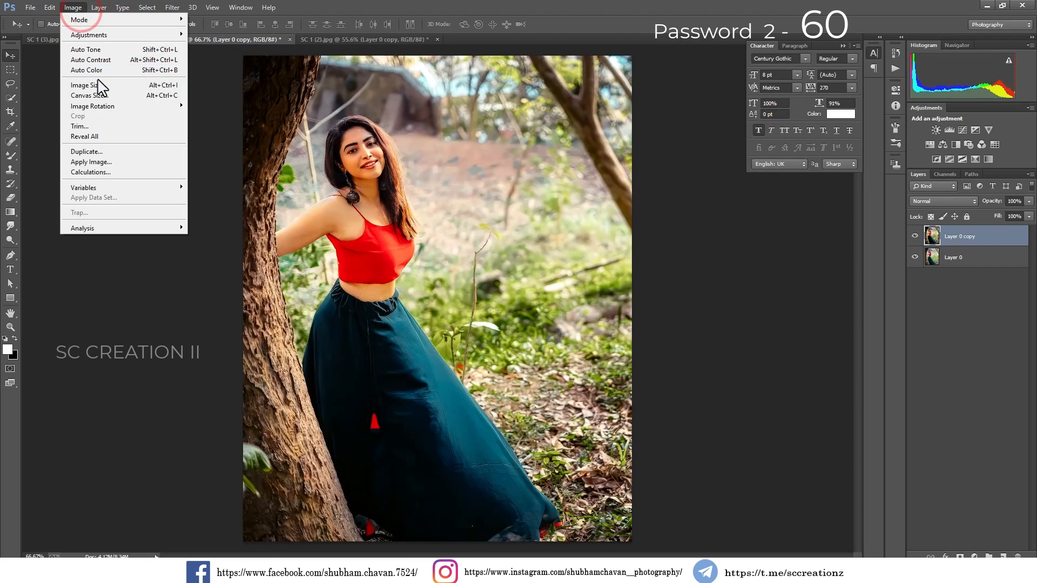
click(95, 70)
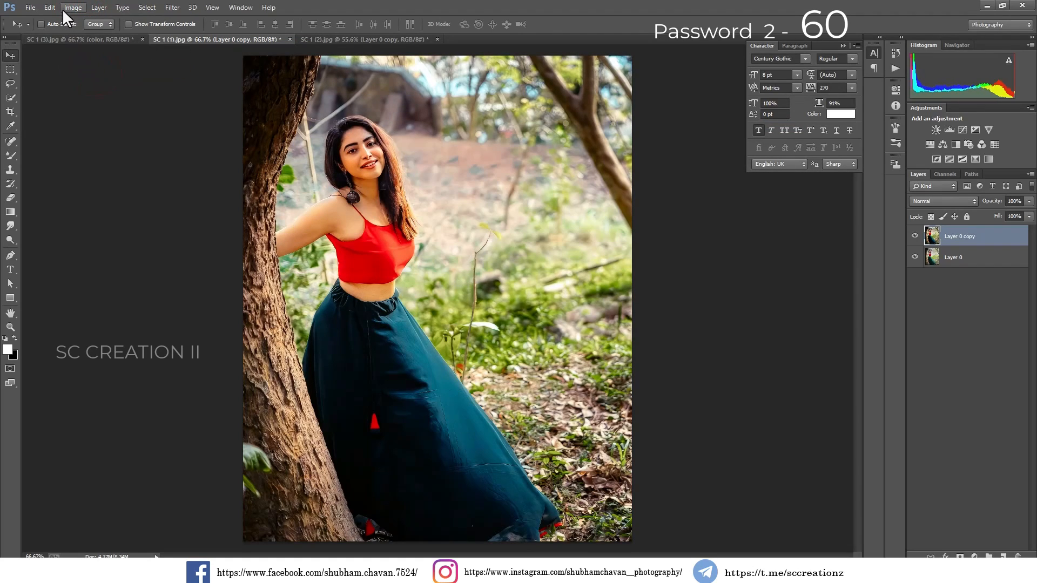
click(67, 7)
click(87, 50)
click(69, 8)
click(86, 46)
click(70, 8)
click(95, 69)
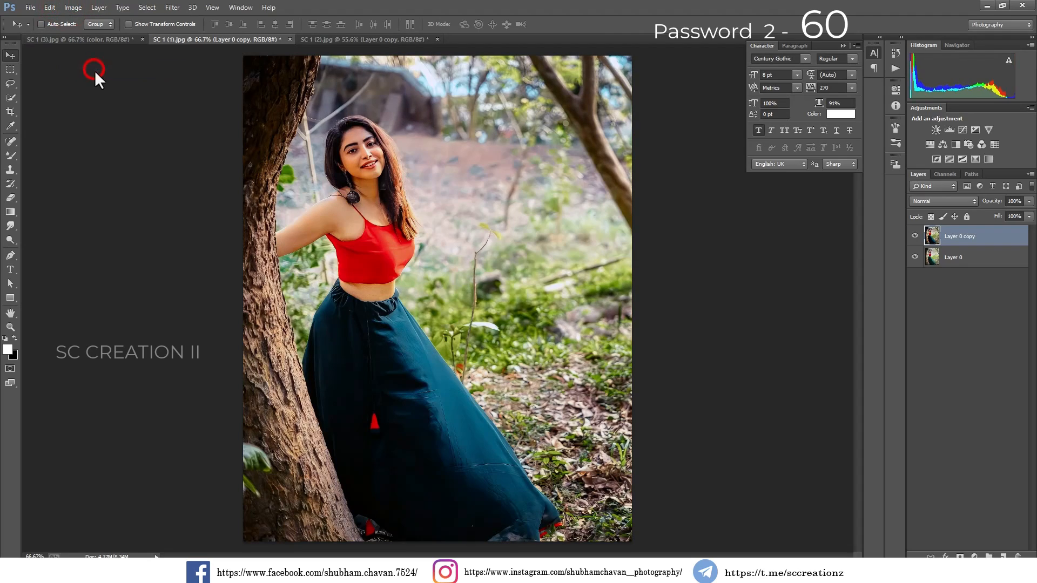
Duplicate Layer 0 copy and apply Auto Color to the new top layer
right_click(1000, 238)
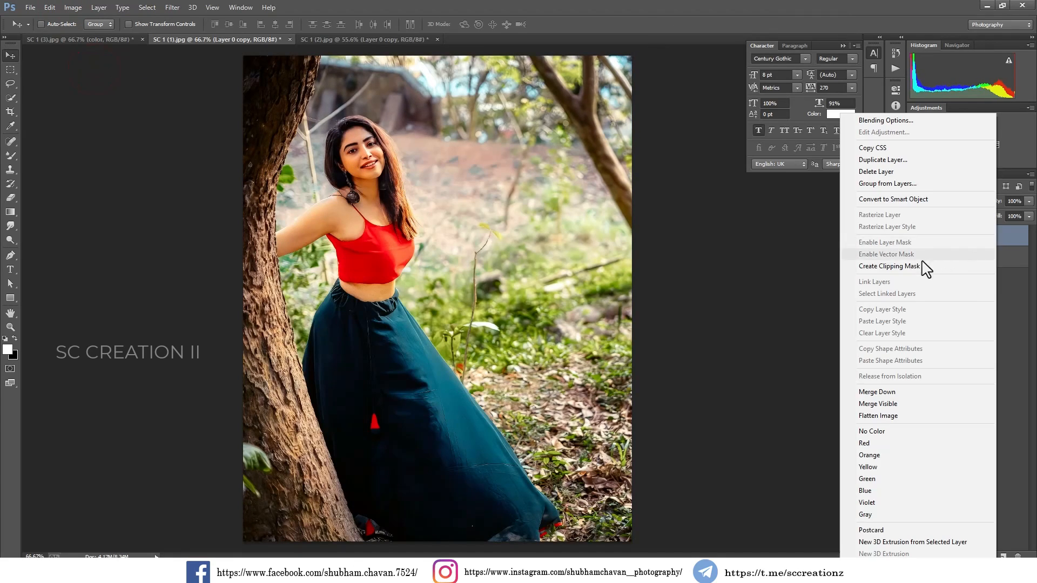
click(881, 159)
click(701, 234)
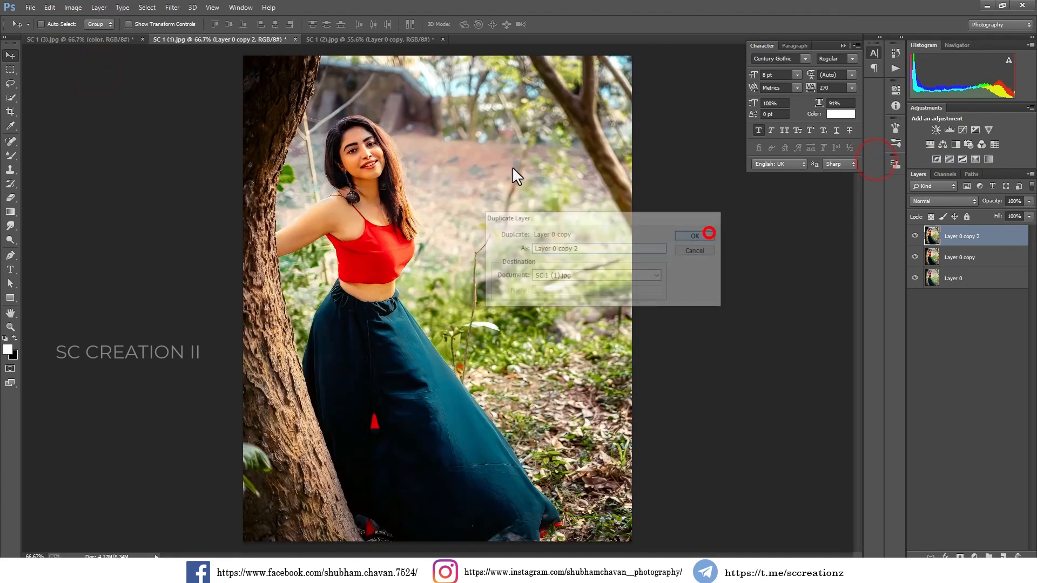
click(72, 8)
click(103, 69)
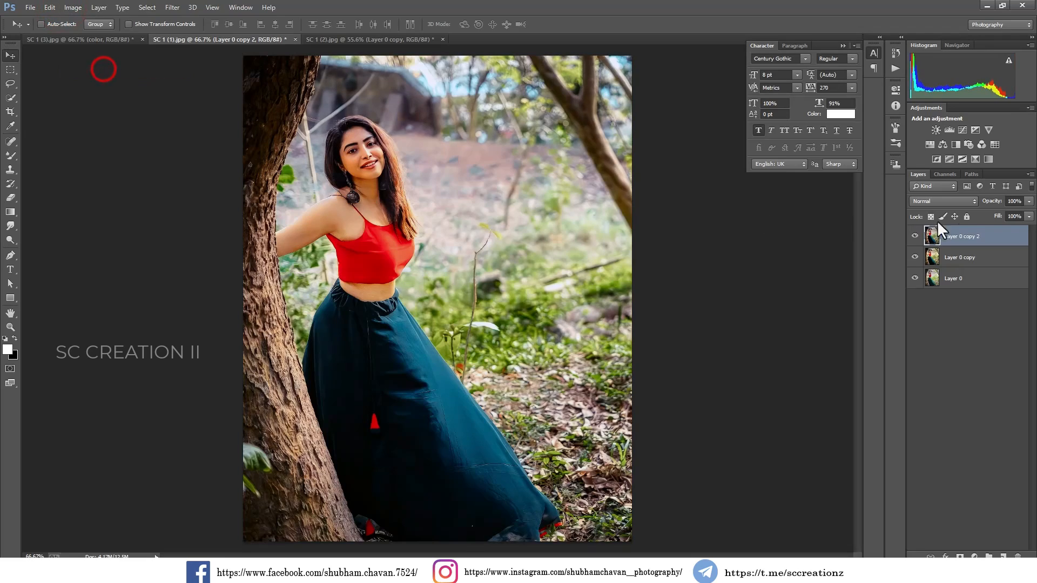
Set the auto-corrected layer's opacity to 40% and flatten the image
click(1001, 213)
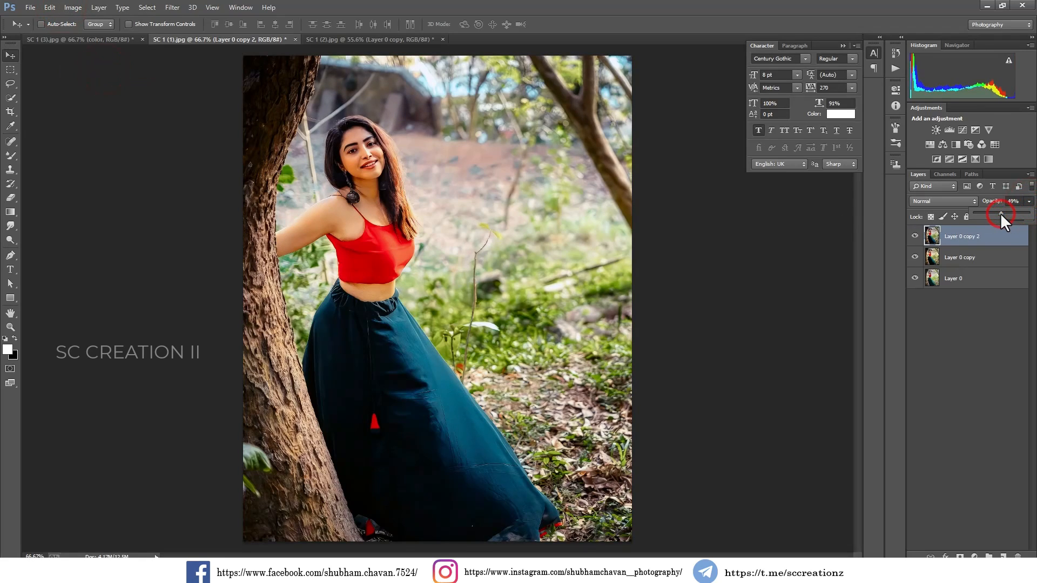
drag(996, 212, 996, 212)
click(911, 238)
click(911, 238)
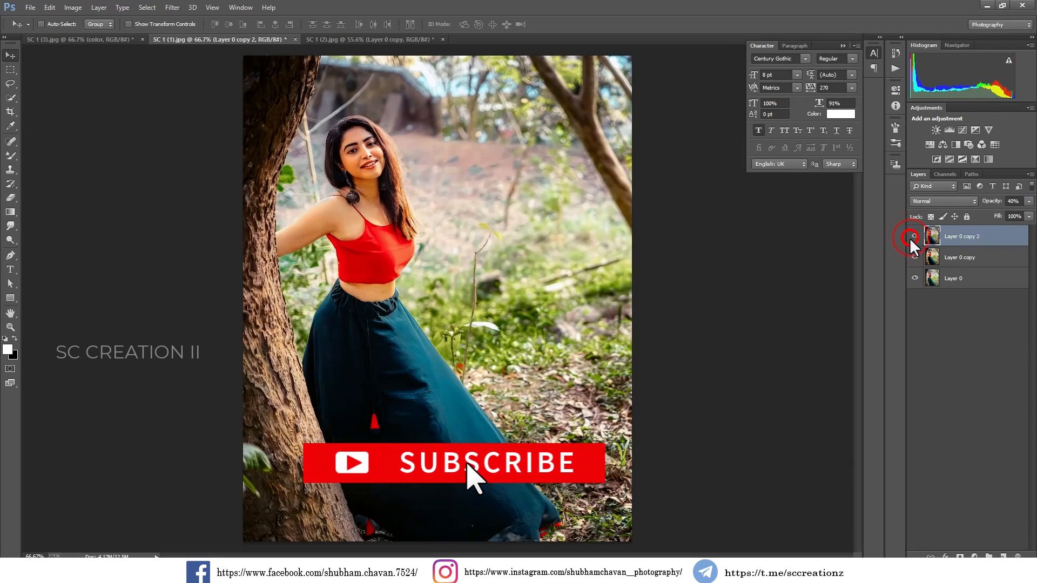
right_click(1001, 242)
click(905, 413)
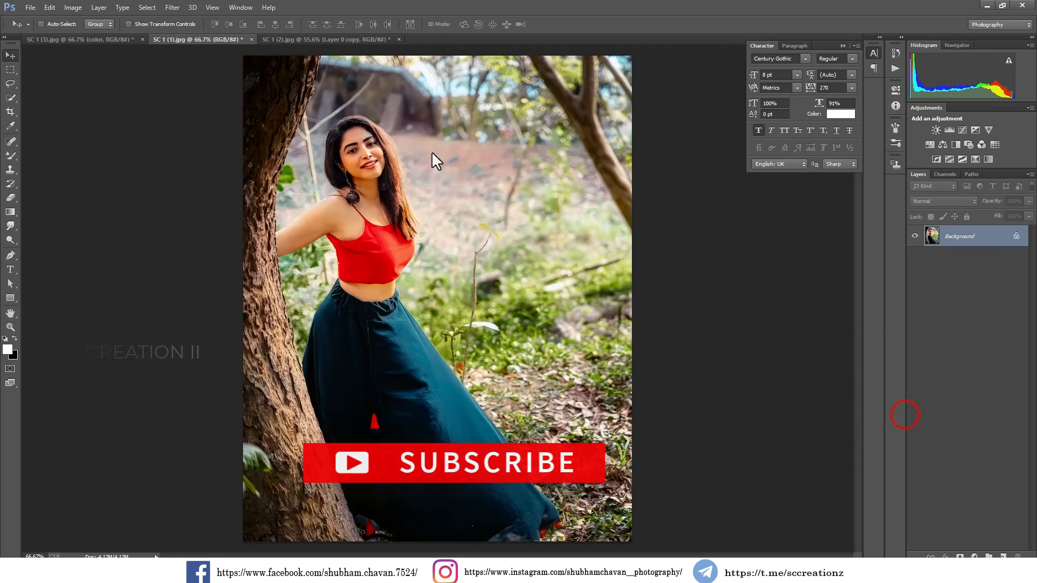
Switch to SC 1 (2).jpg and brighten its Layer 0 copy with Levels by lowering the white input level to 248
click(277, 38)
click(914, 240)
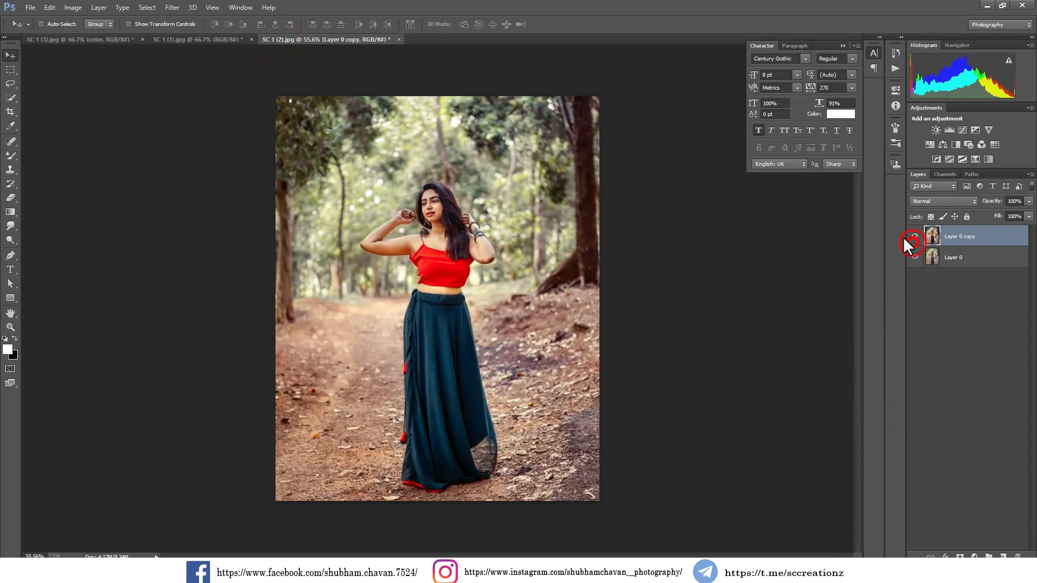
click(73, 7)
click(113, 33)
click(204, 46)
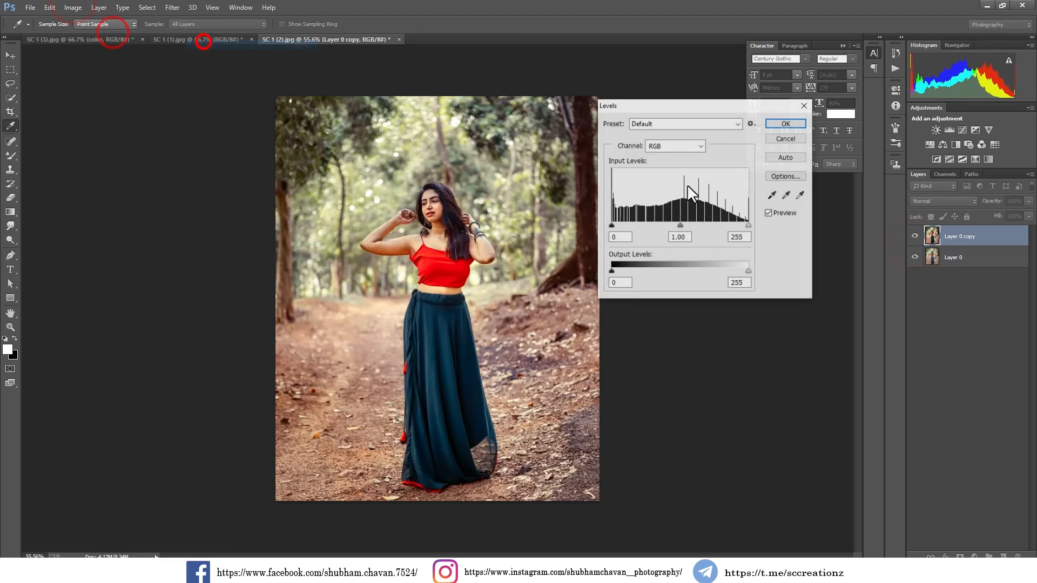
drag(748, 226, 745, 227)
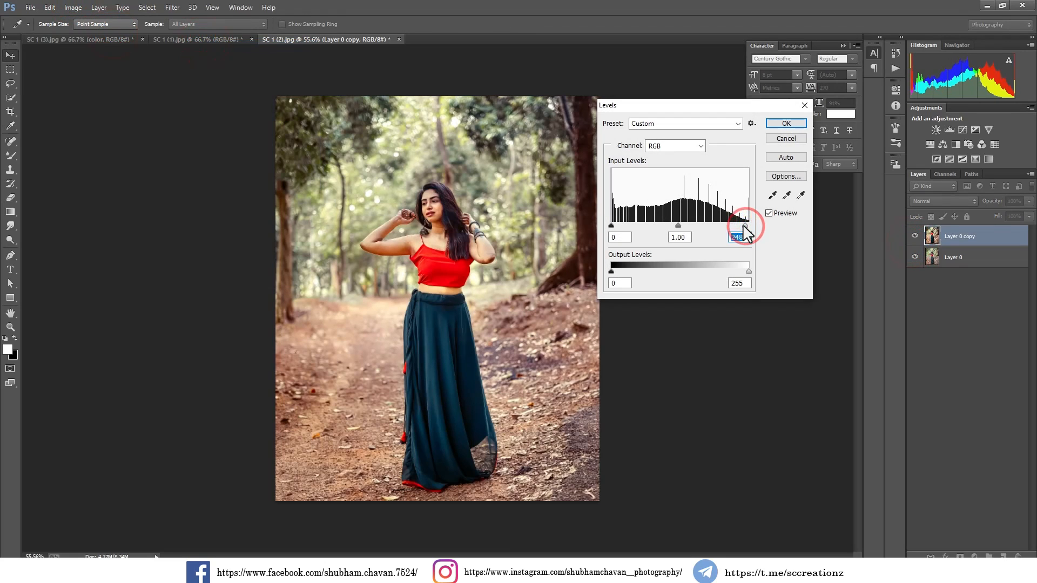
key(Return)
key(v)
Apply Auto Color to Layer 0 copy in SC 1 (2).jpg and flatten the image
click(69, 7)
click(102, 72)
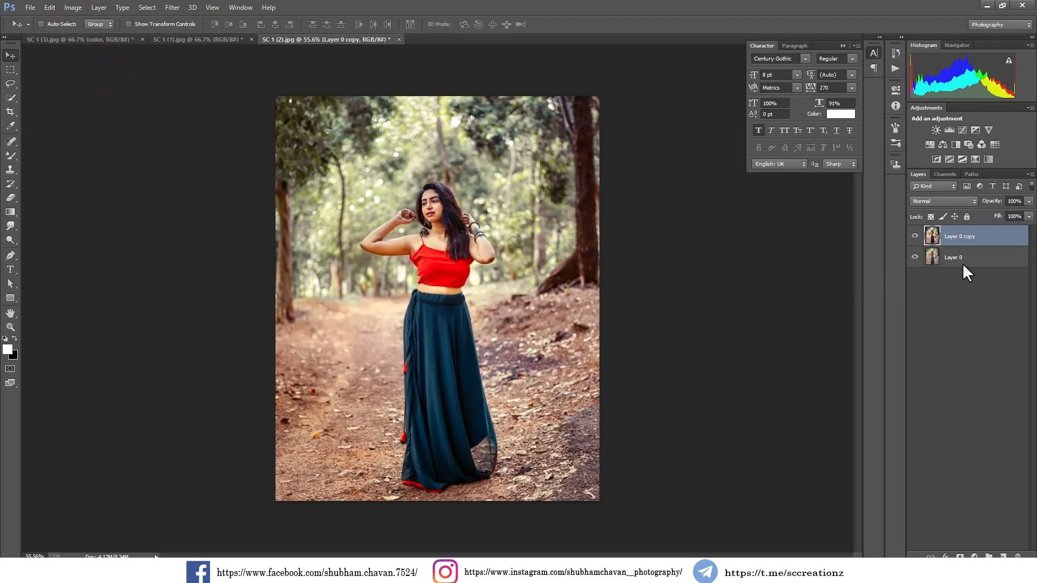
right_click(963, 264)
click(893, 415)
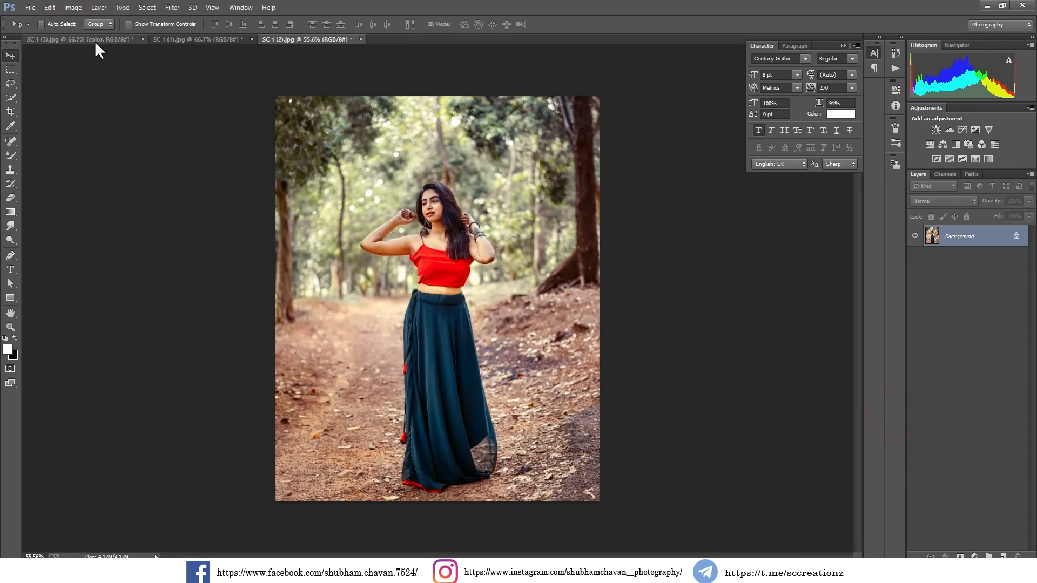
Switch to SC 1 (3).jpg and flatten its color layer and Layer 0 into one background
click(95, 40)
key(z)
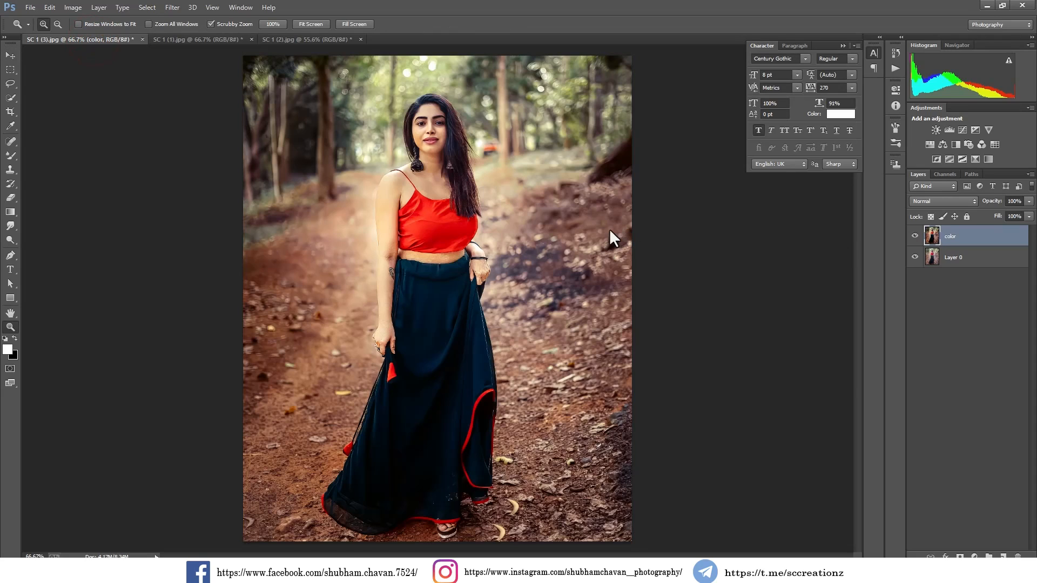
click(10, 55)
click(420, 198)
scroll(434, 210, down, 2)
scroll(695, 244, up, 1)
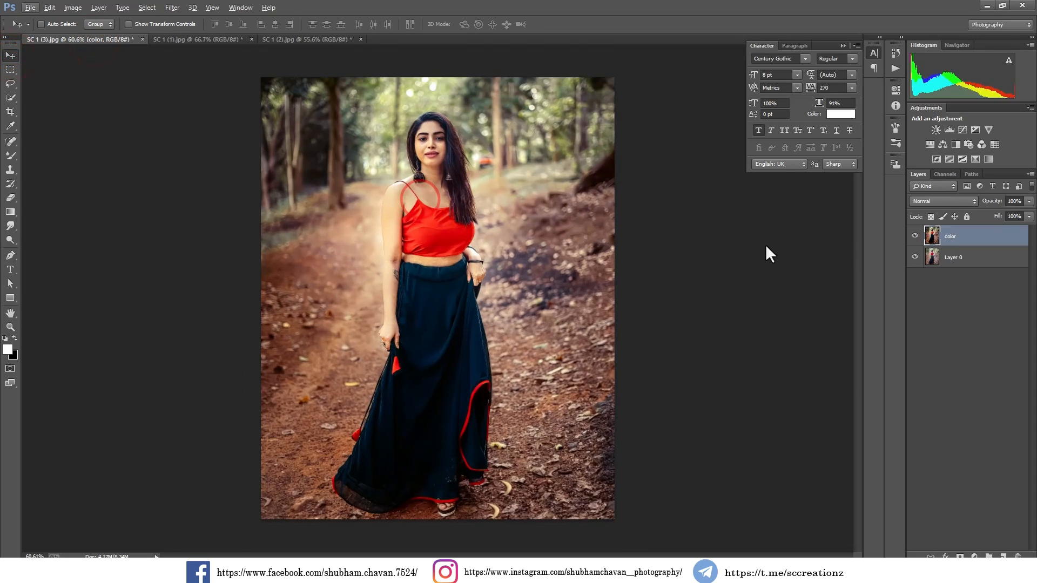
right_click(987, 254)
click(900, 417)
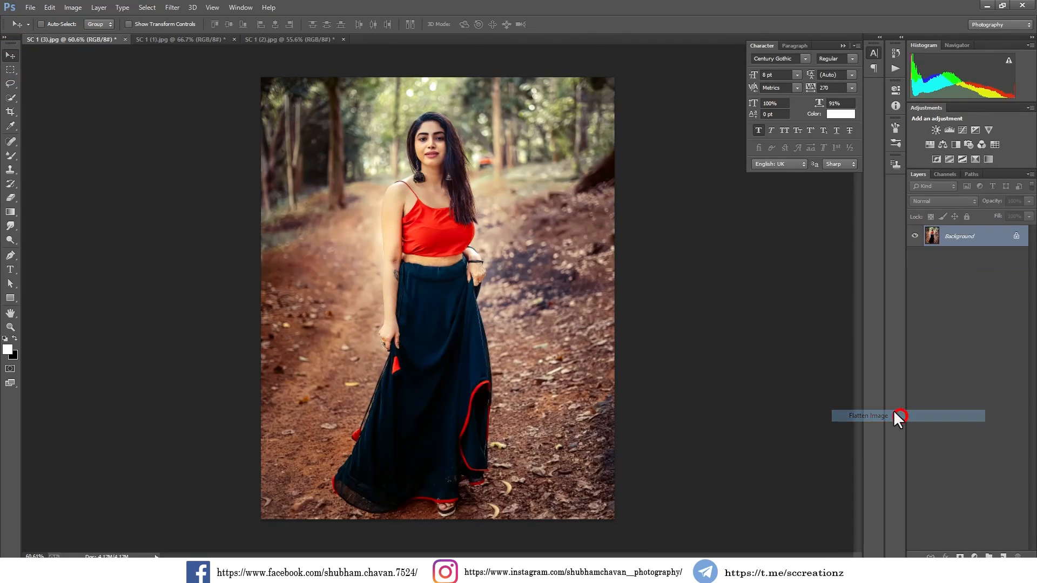
Brighten the flattened SC 1 (3).jpg with Levels by setting the white input level to 248
click(73, 7)
click(123, 36)
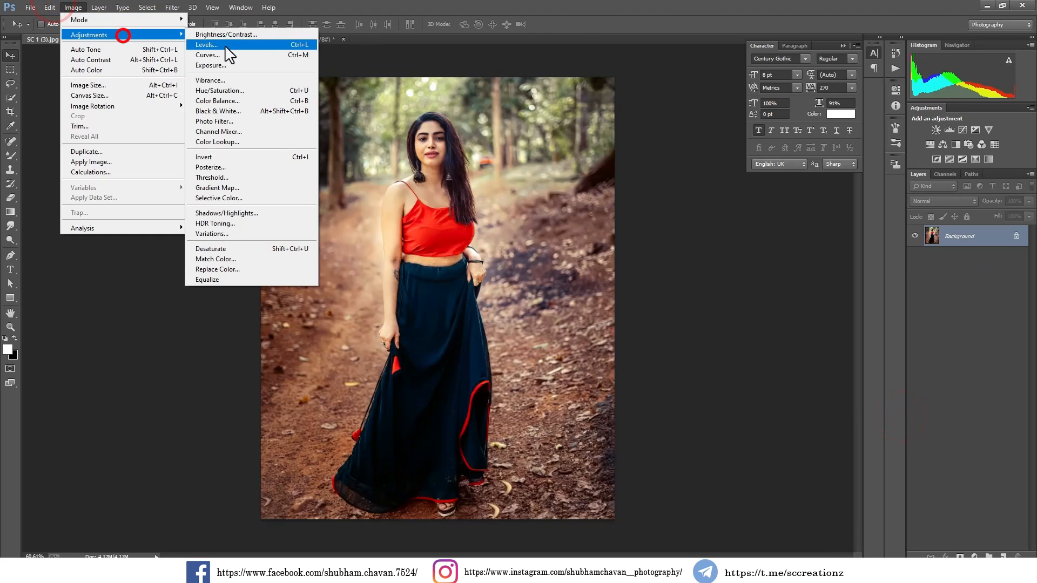
click(224, 47)
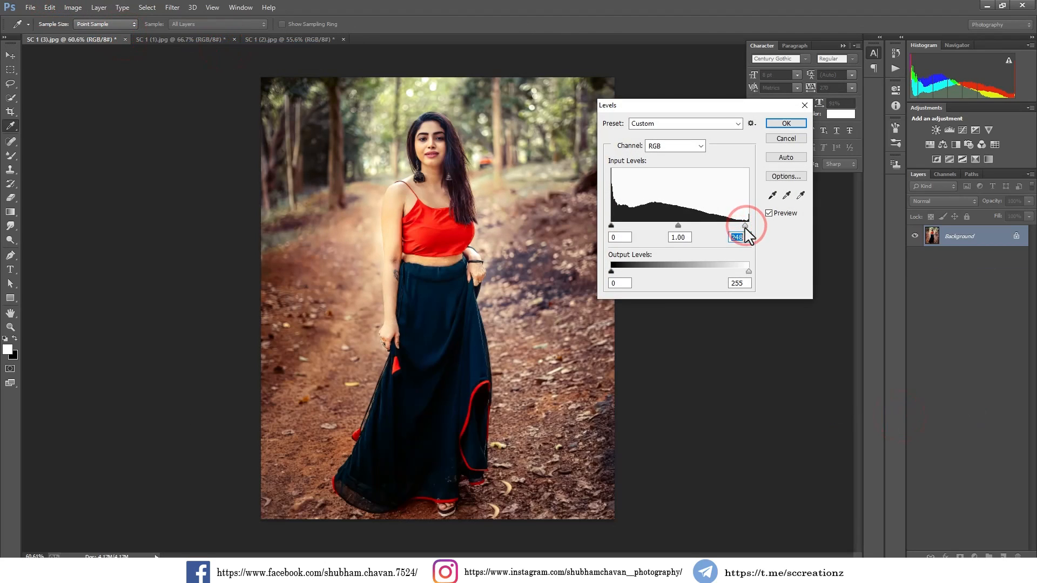
key(Return)
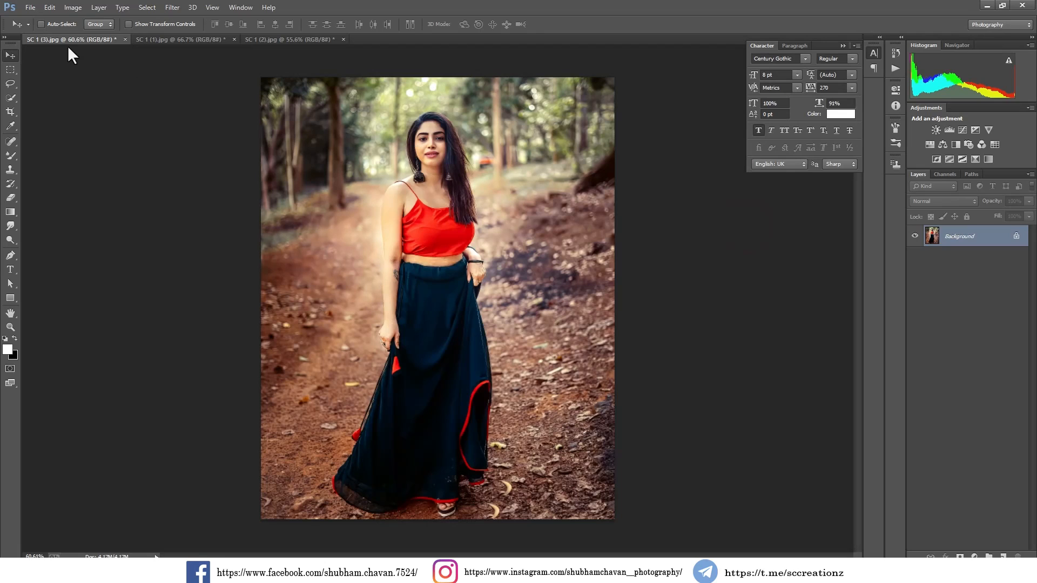
Review the finished grades in SC 1 (1).jpg and SC 1 (2).jpg, ending on SC 1 (3).jpg
click(208, 38)
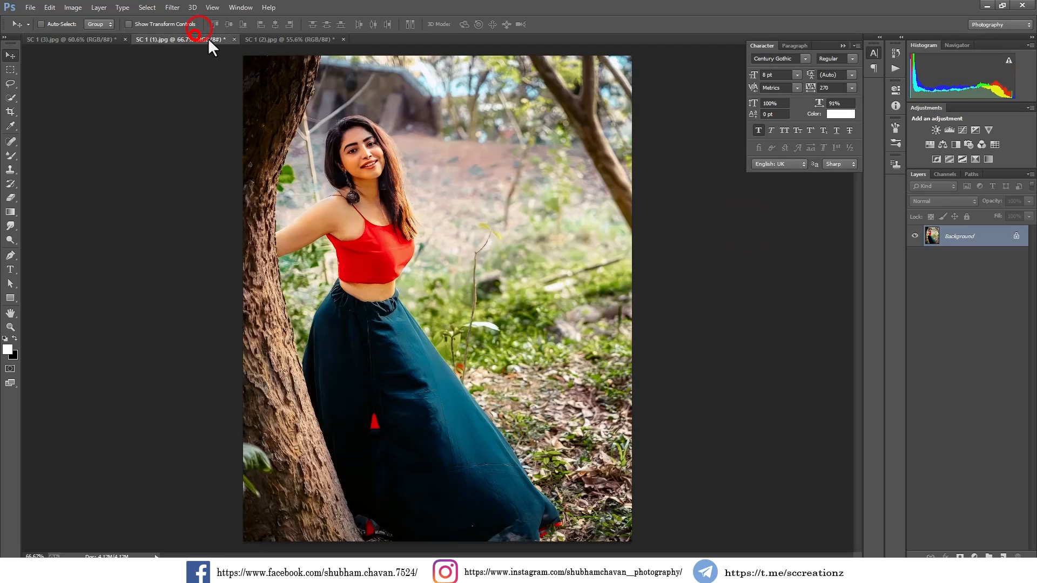
click(296, 41)
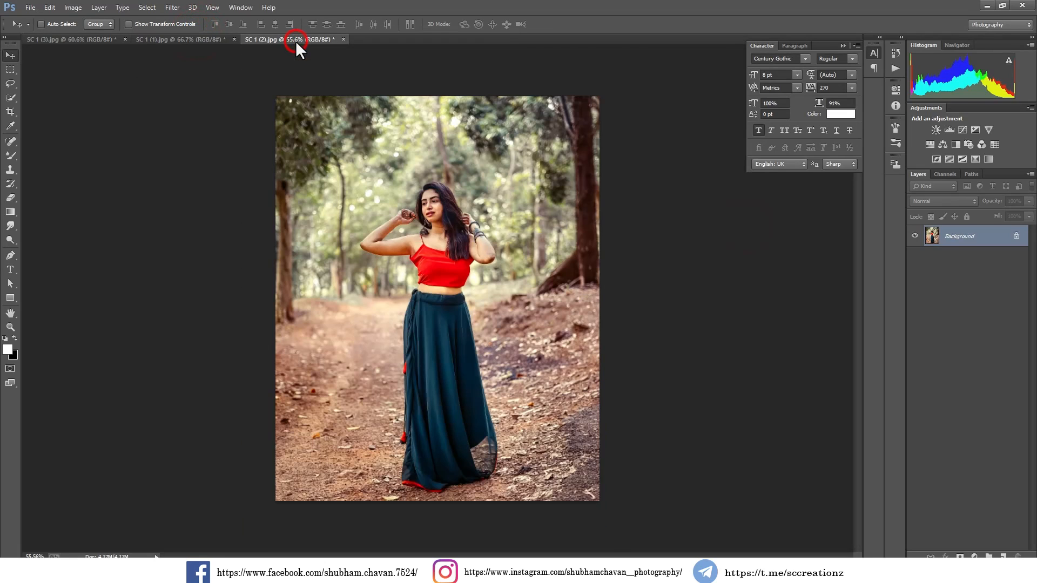
click(188, 39)
click(75, 39)
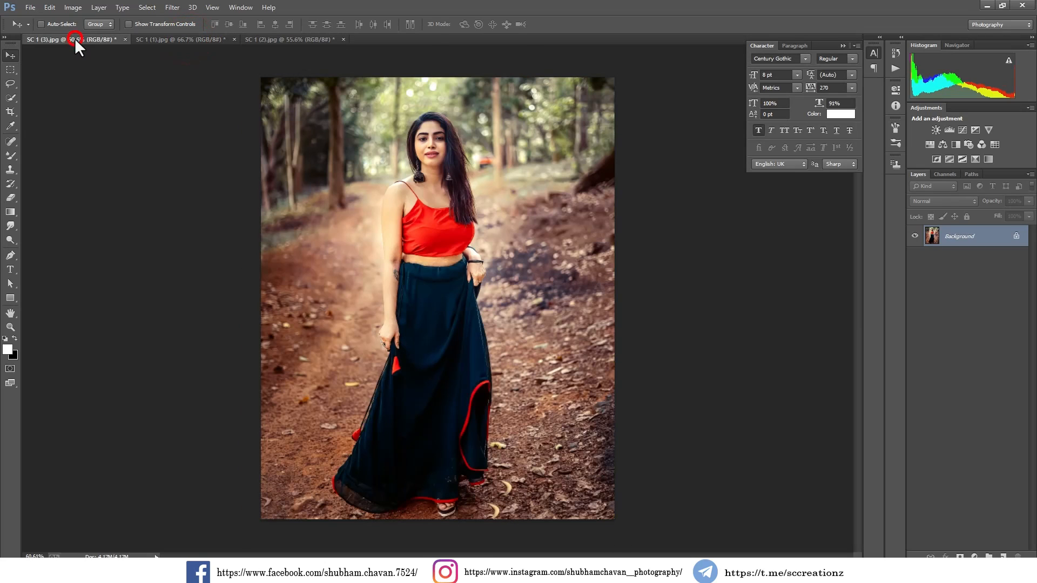